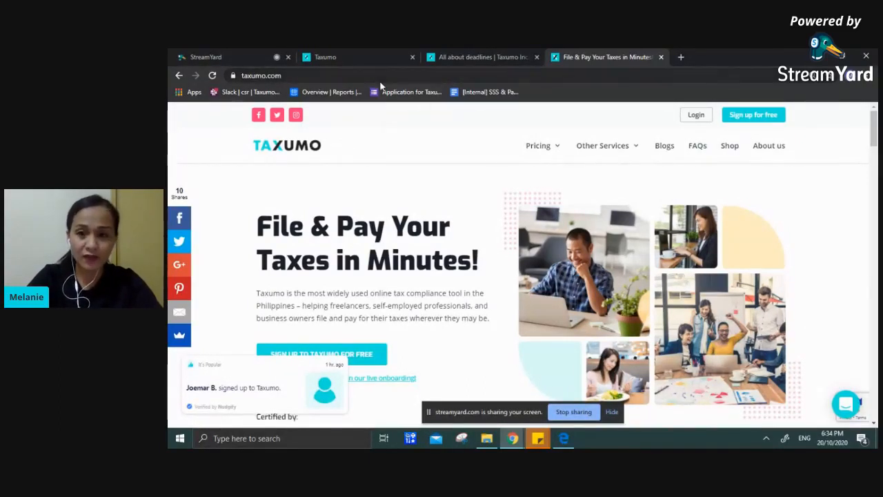
# Step: Switch to the Taxumo web app and review the 2020 income and expense summaries on its dashboard
pyautogui.click(343, 58)
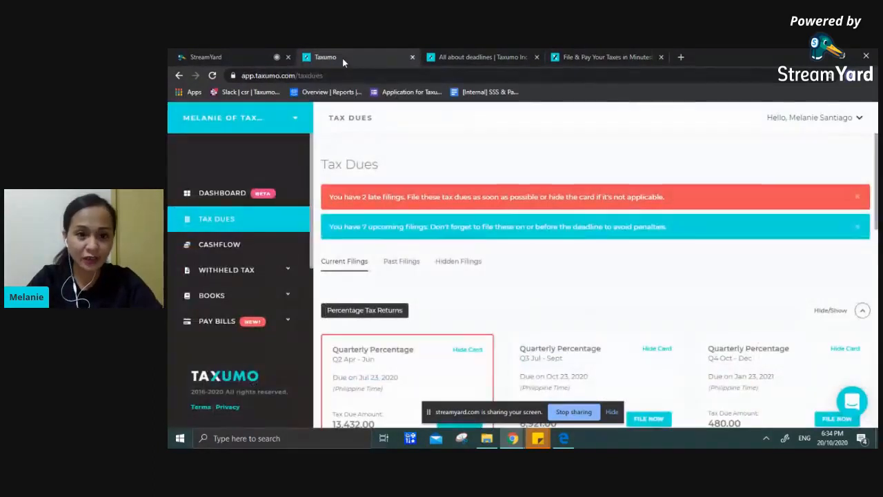
pyautogui.click(222, 194)
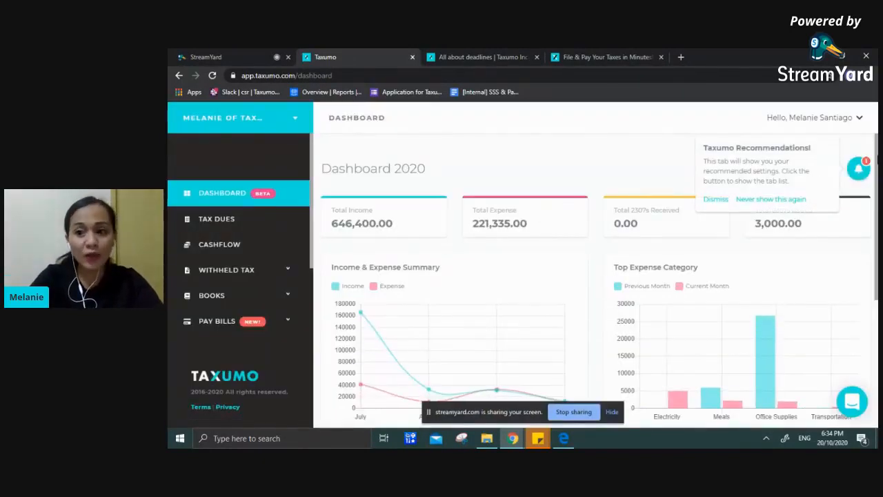
pyautogui.scroll(-2, 873, 192)
pyautogui.scroll(2, 873, 192)
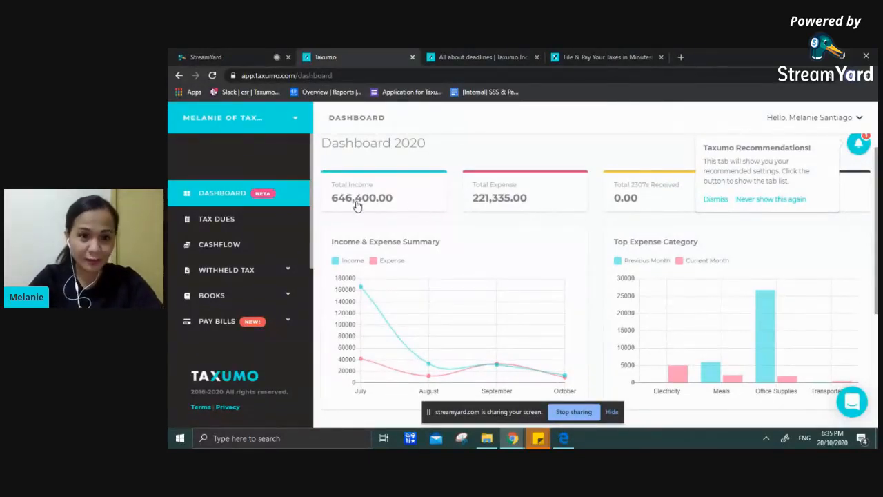
# Step: Open the account settings and review the taxpayer's basic information
pyautogui.moveTo(313, 212); pyautogui.dragTo(311, 241)
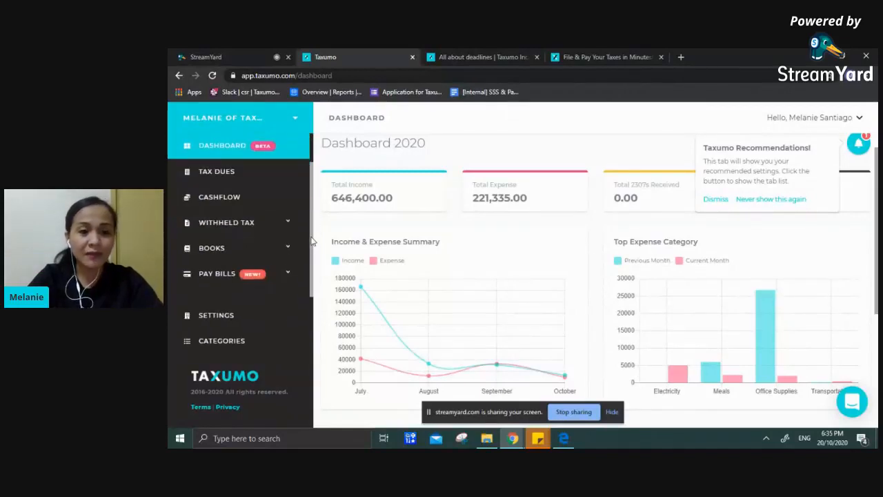
pyautogui.scroll(-2, 245, 272)
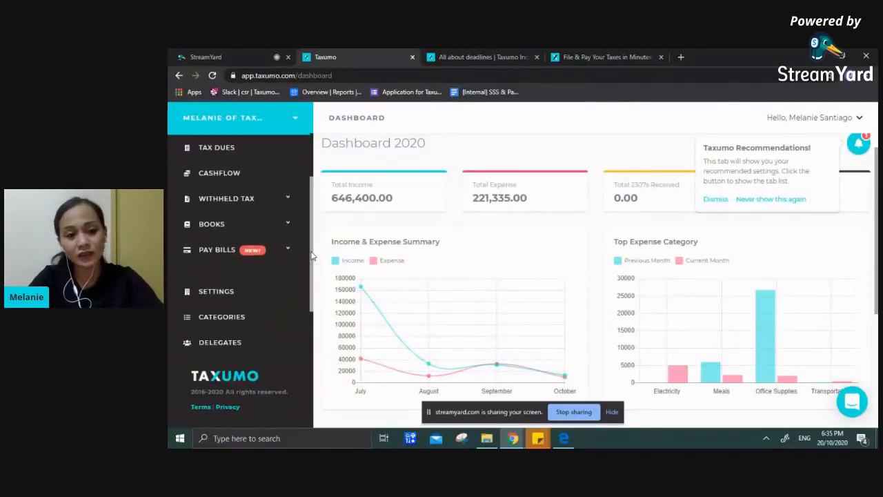
pyautogui.click(231, 294)
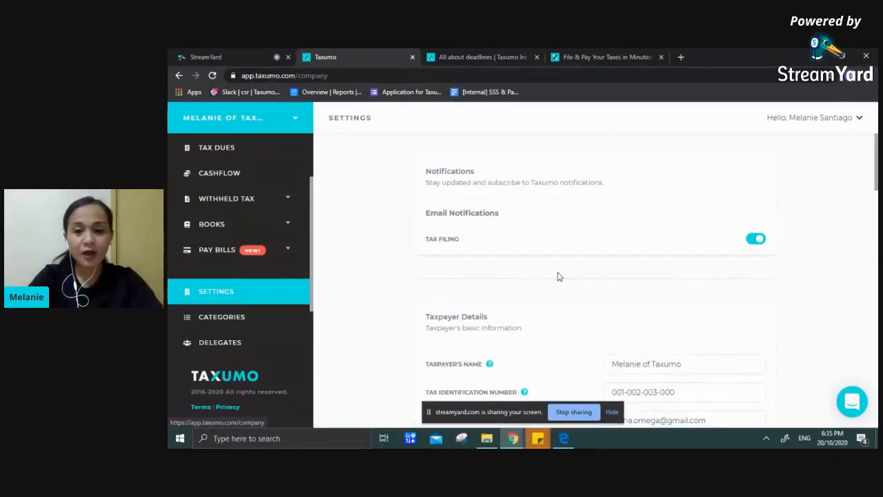
pyautogui.moveTo(877, 181); pyautogui.dragTo(878, 207)
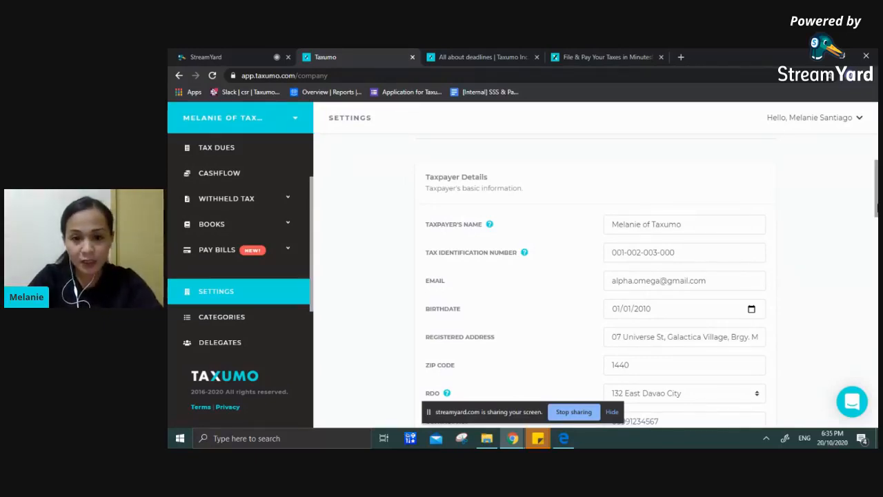
pyautogui.moveTo(879, 207)
pyautogui.mouseDown()
pyautogui.moveTo(879, 215)
pyautogui.moveTo(875, 183)
pyautogui.moveTo(873, 216)
pyautogui.mouseUp()
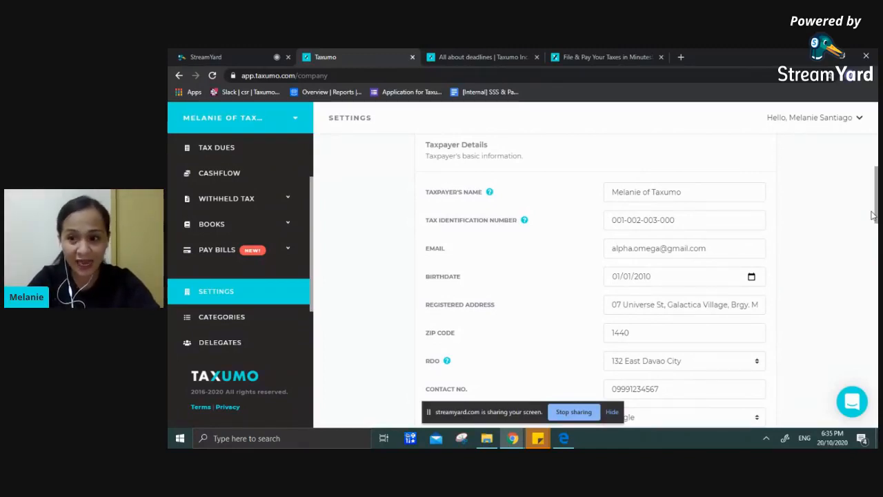
pyautogui.scroll(-1, 877, 215)
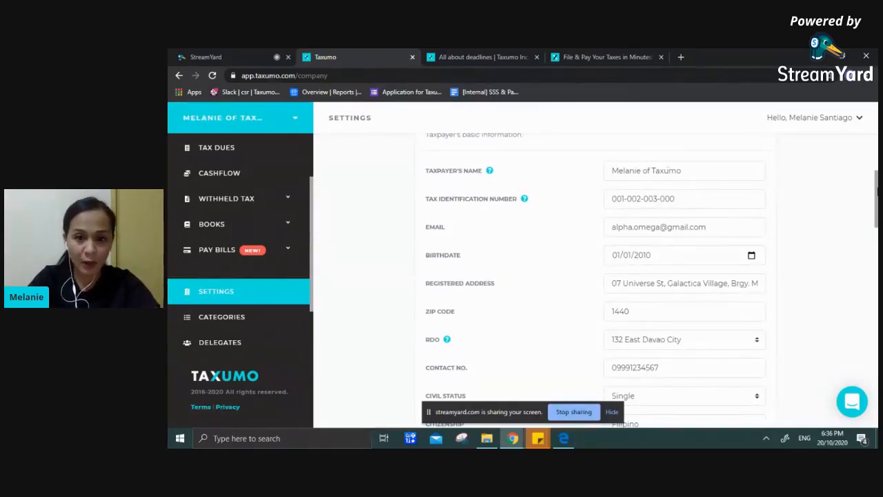
pyautogui.scroll(-1, 877, 196)
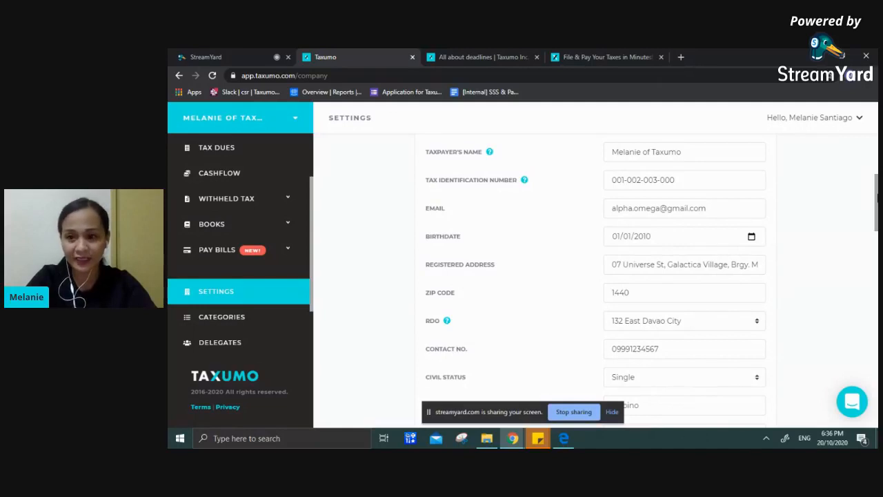
# Step: Review the line of business, the 2020 tax profile, the forms being filed and the document upload areas in the settings
pyautogui.moveTo(879, 198); pyautogui.dragTo(864, 277)
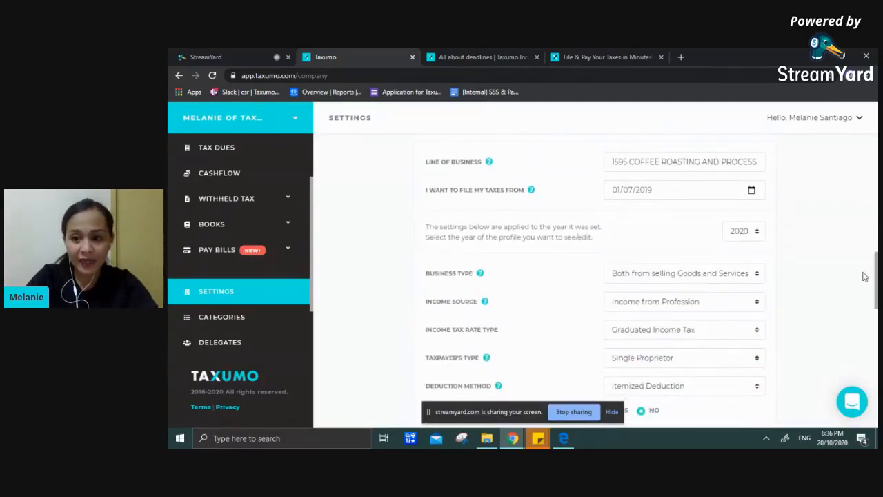
pyautogui.scroll(-2, 828, 273)
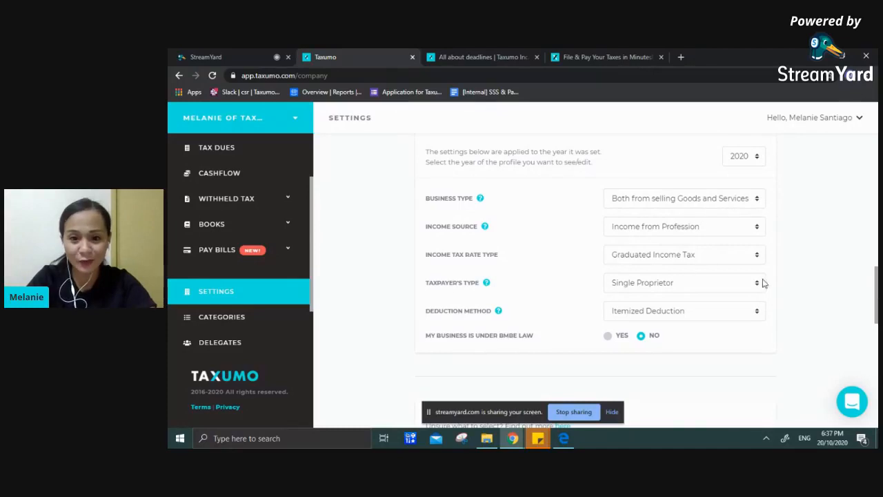
pyautogui.moveTo(877, 302); pyautogui.dragTo(875, 353)
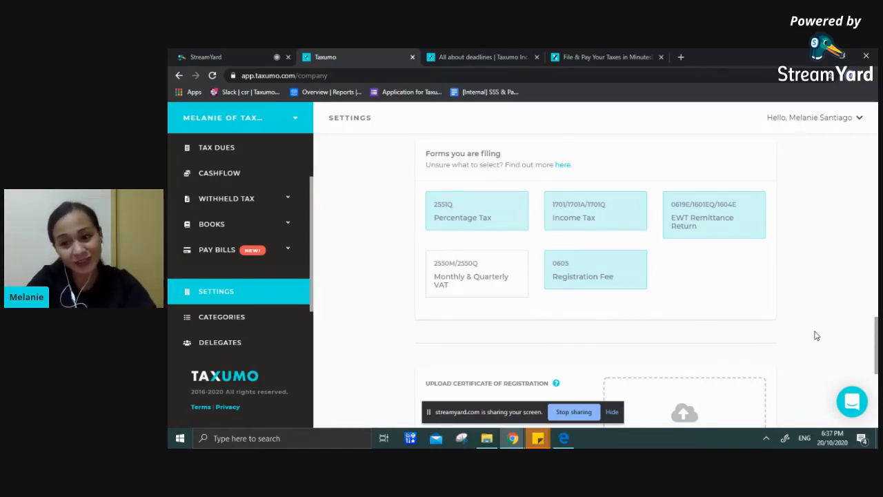
pyautogui.moveTo(877, 342); pyautogui.dragTo(877, 415)
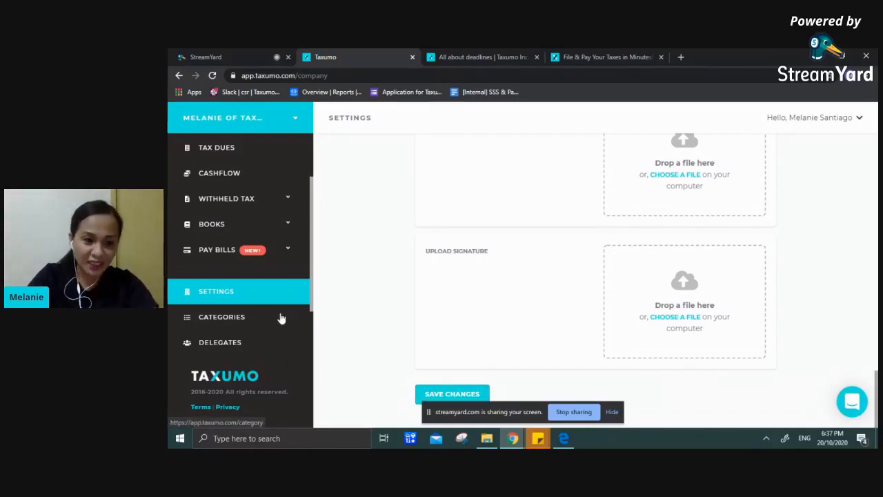
# Step: Open the categories page, examine the tax code options for a new income category, and dismiss the form without saving
pyautogui.click(222, 319)
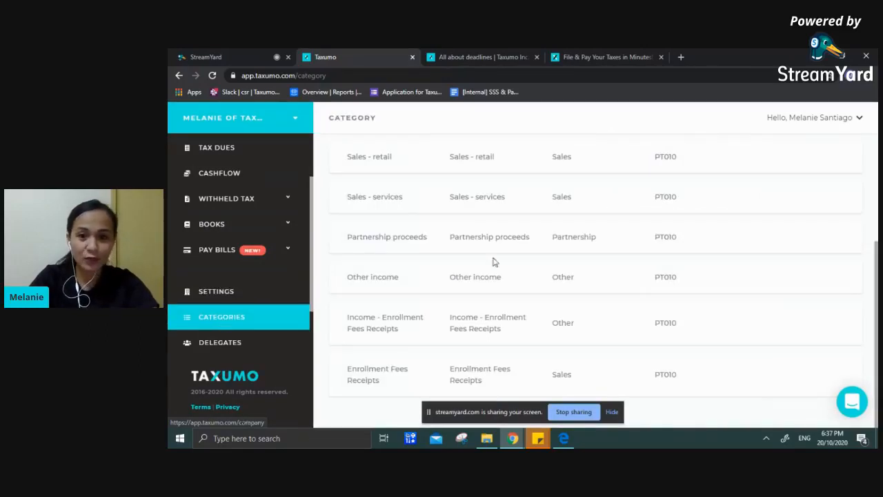
pyautogui.moveTo(877, 276); pyautogui.dragTo(876, 169)
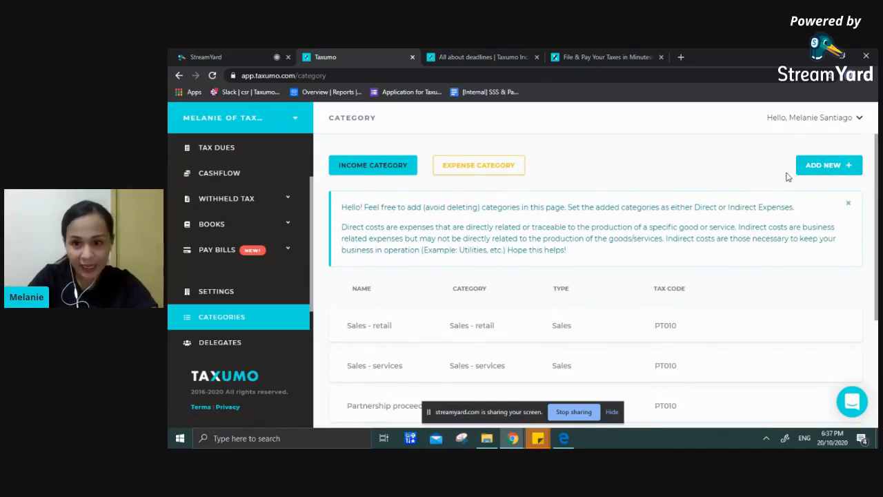
pyautogui.click(825, 168)
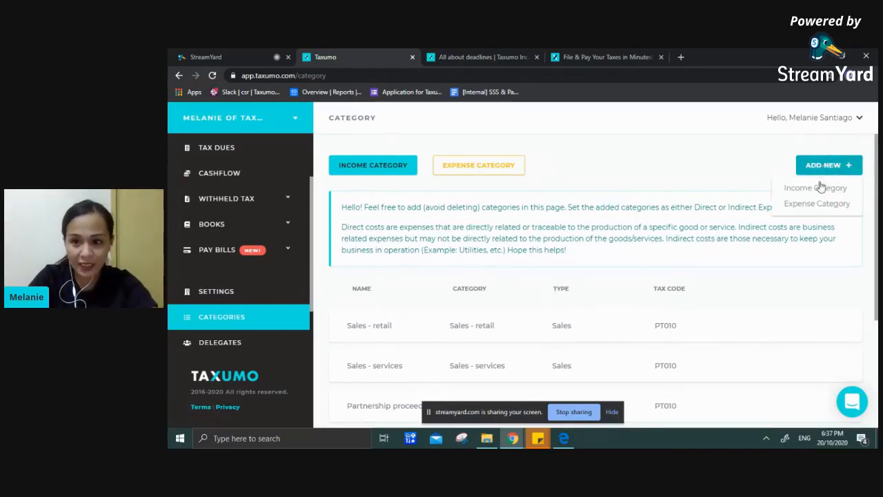
pyautogui.click(820, 187)
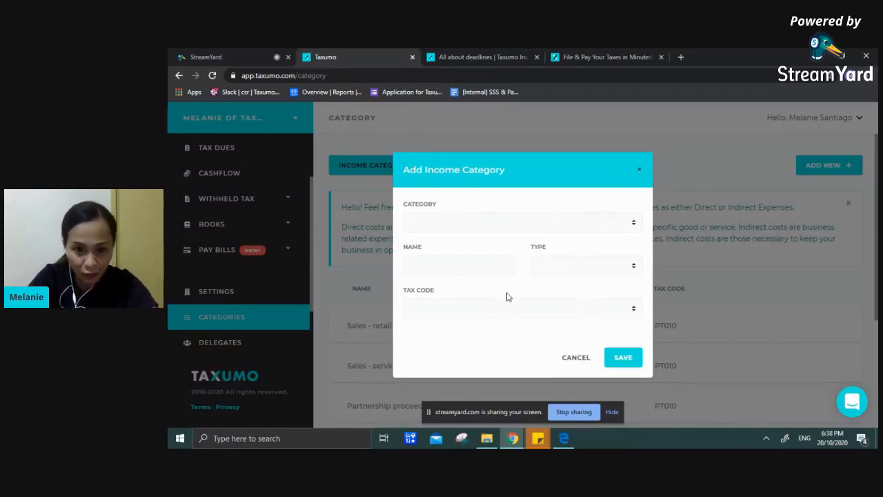
pyautogui.click(634, 312)
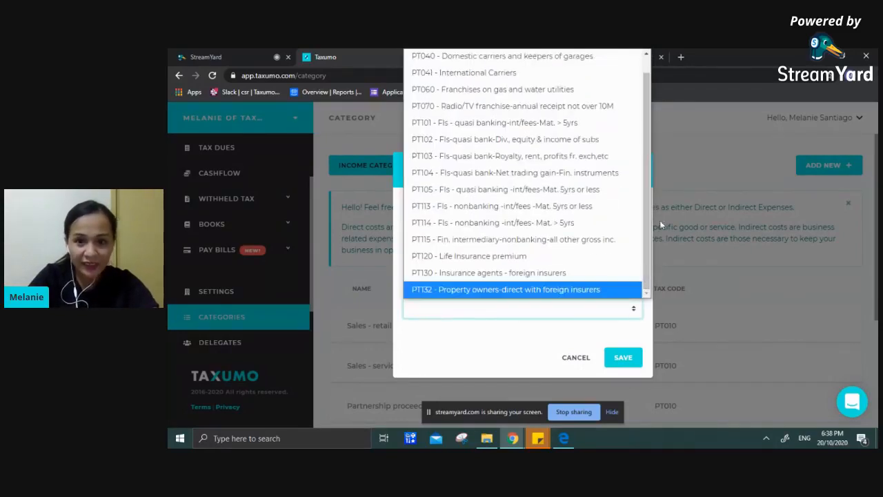
pyautogui.moveTo(651, 219); pyautogui.dragTo(648, 184)
pyautogui.scroll(1, 640, 221)
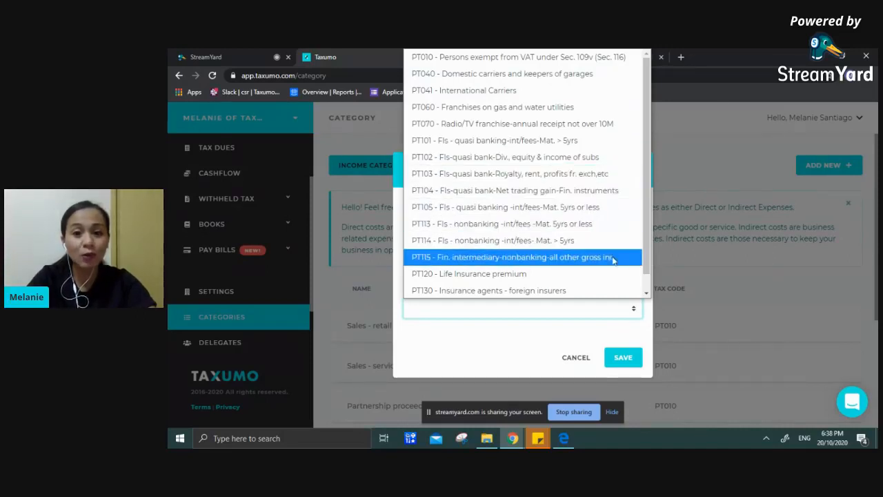
pyautogui.click(730, 308)
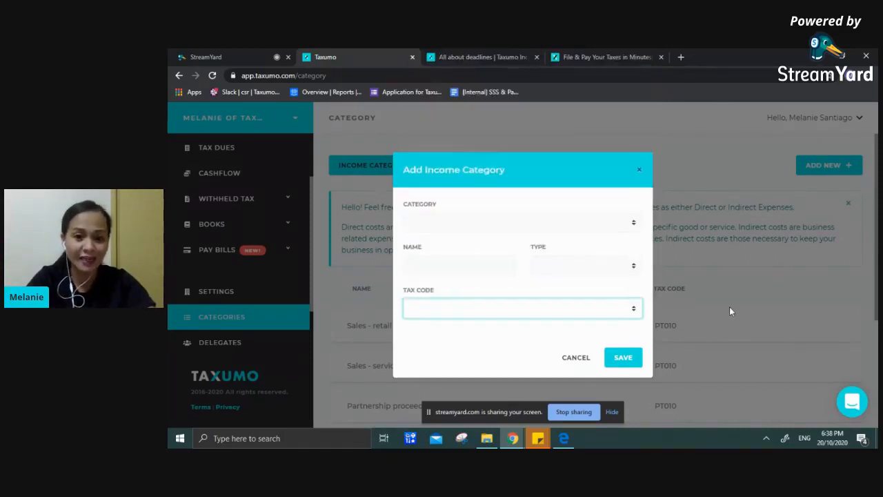
pyautogui.click(730, 307)
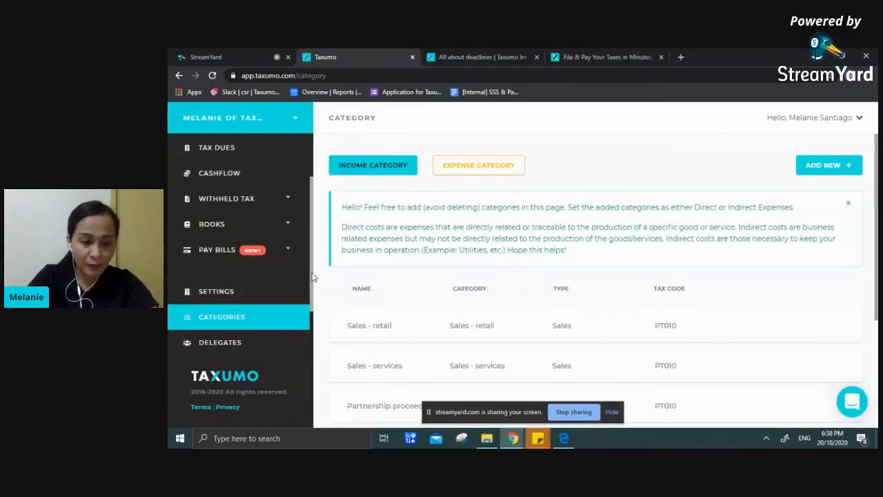
# Step: Open the cashflow records for 2020 and look over the entry options and listed transactions
pyautogui.moveTo(309, 275); pyautogui.dragTo(312, 241)
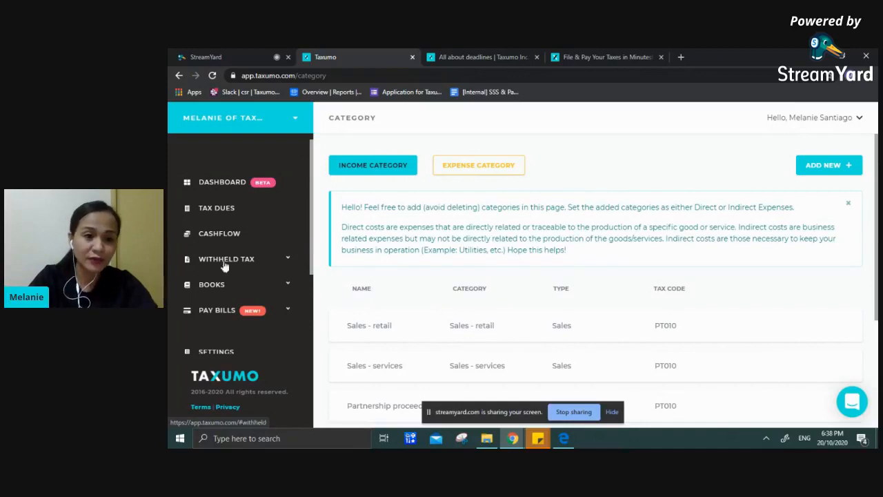
pyautogui.click(211, 236)
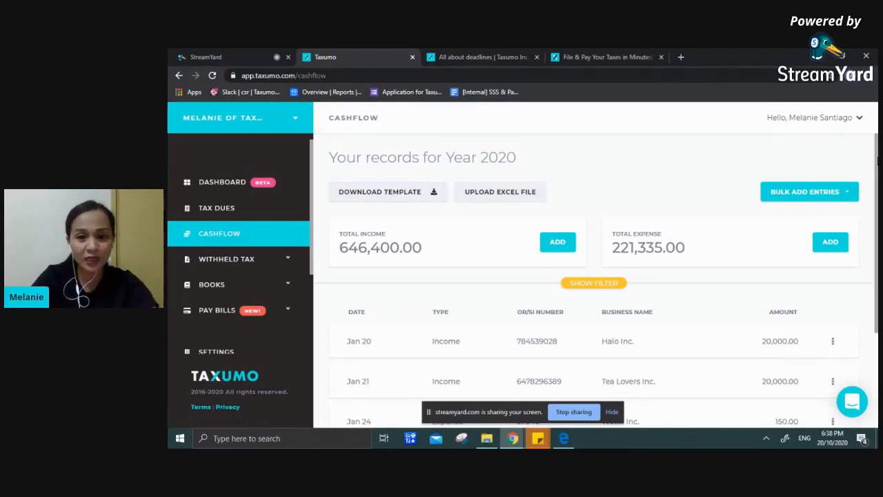
pyautogui.moveTo(879, 161); pyautogui.dragTo(878, 182)
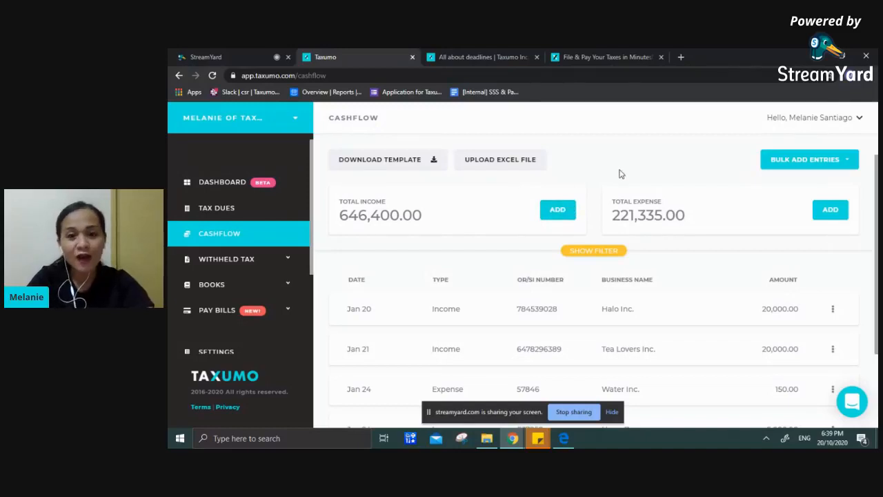
# Step: Open a new income entry, examine its fields, category choices and receipt upload area, and close it without submitting
pyautogui.click(557, 211)
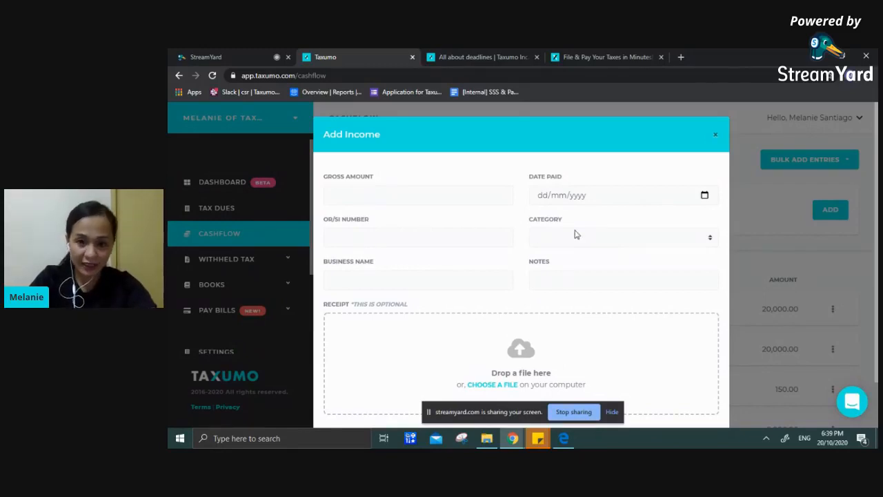
pyautogui.click(628, 239)
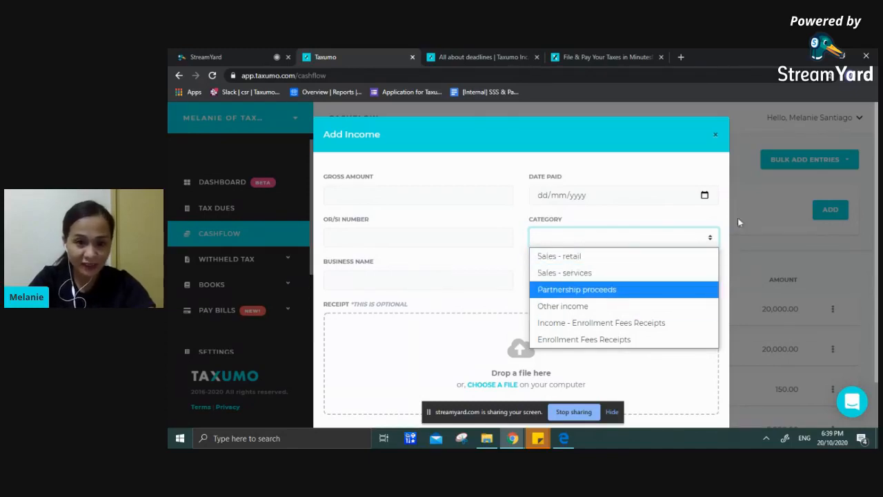
pyautogui.click(455, 286)
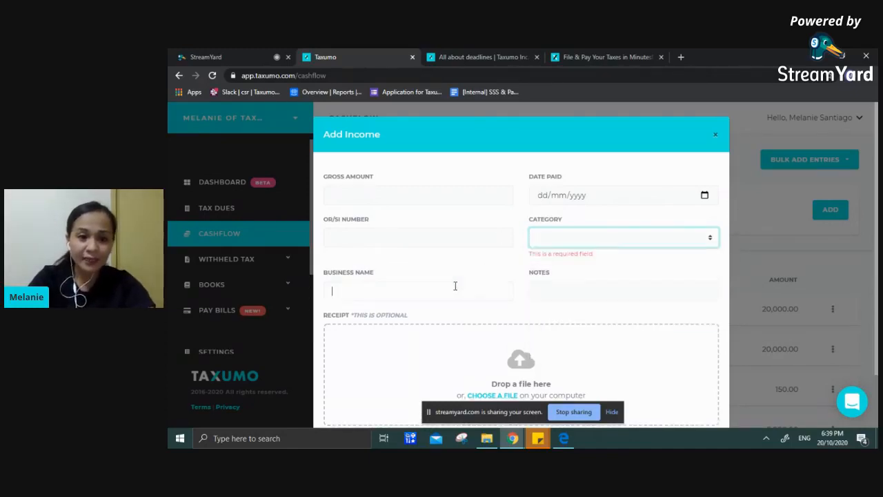
pyautogui.click(455, 286)
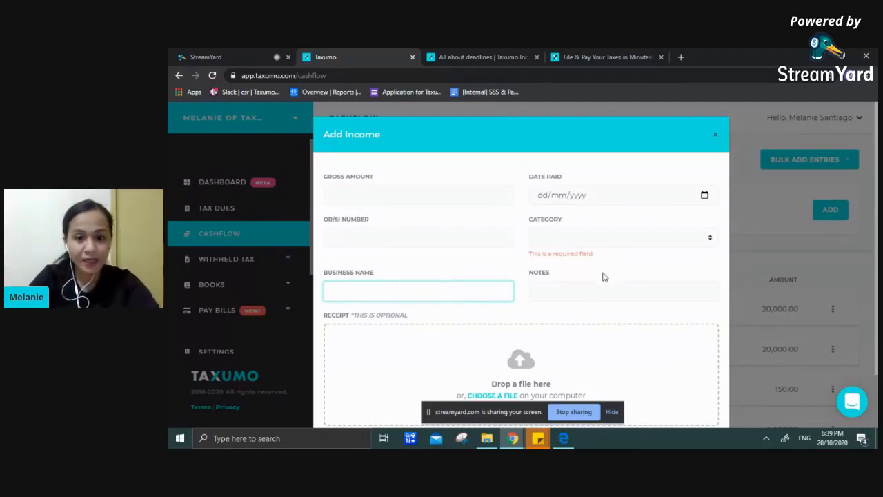
pyautogui.scroll(-2, 877, 207)
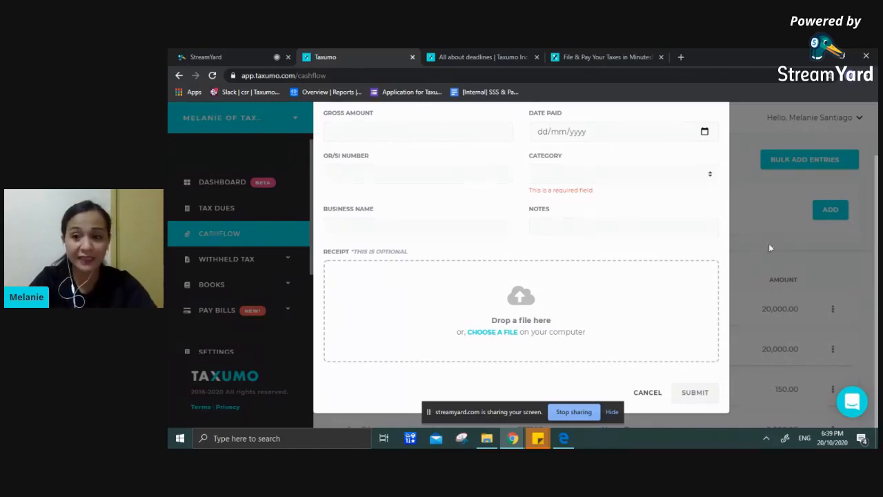
pyautogui.click(764, 220)
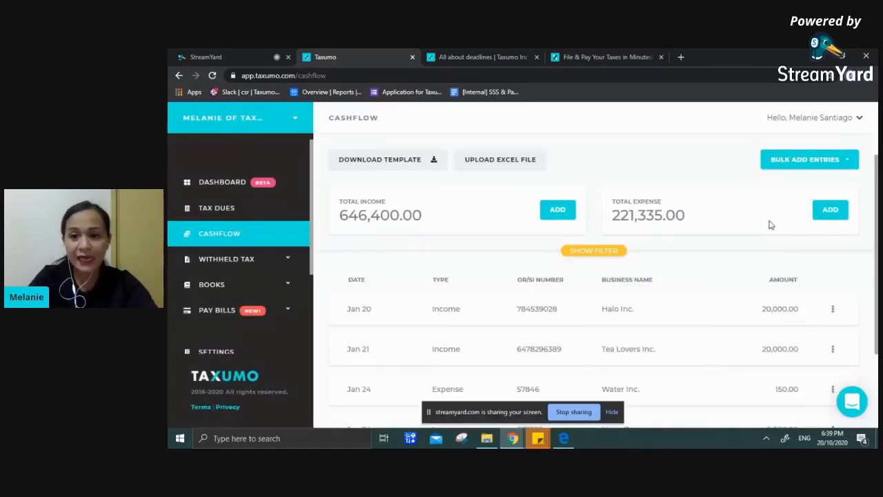
# Step: Open a new expense entry, examine its category choices, and close it to return to the cashflow records
pyautogui.click(831, 211)
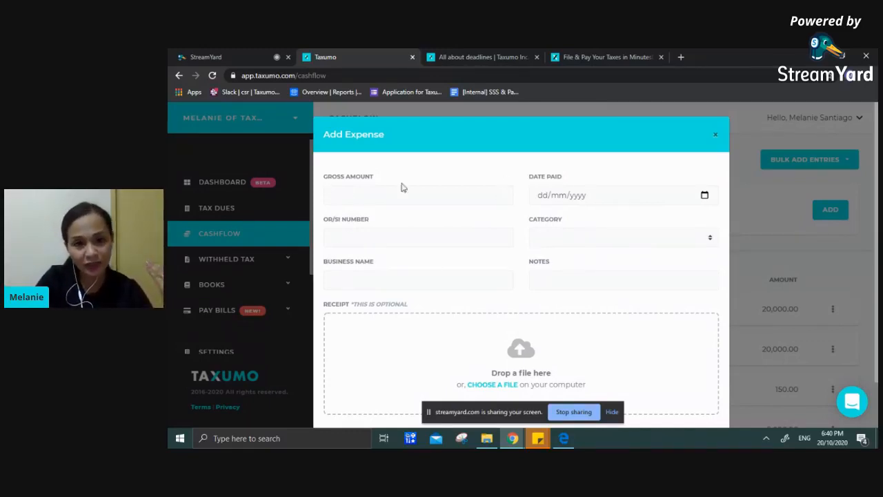
pyautogui.click(579, 238)
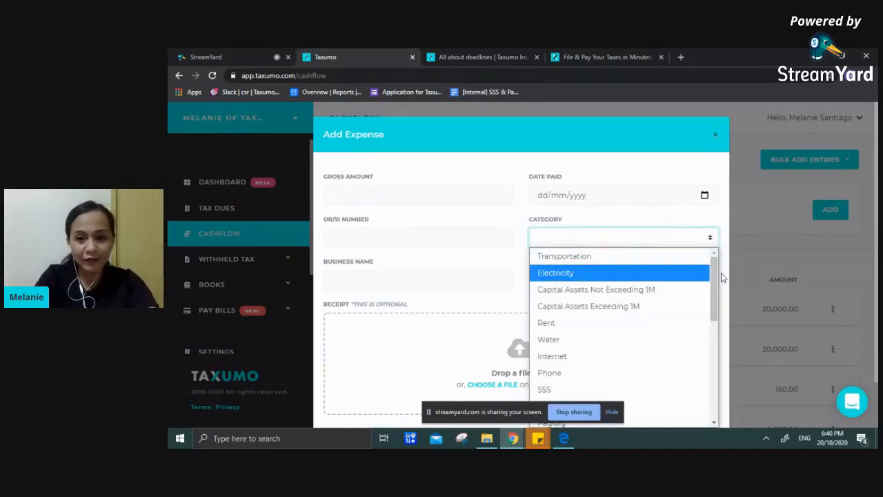
pyautogui.moveTo(719, 276); pyautogui.dragTo(716, 376)
pyautogui.click(766, 228)
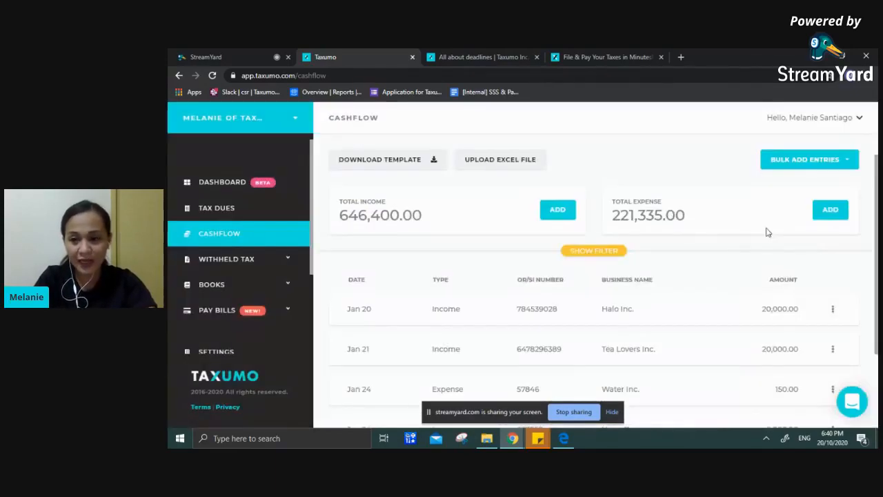
pyautogui.moveTo(878, 255); pyautogui.dragTo(876, 283)
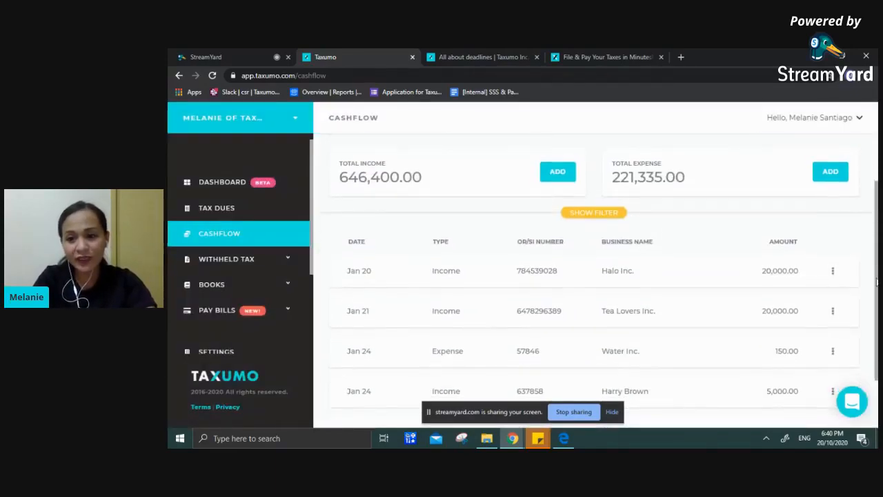
# Step: View the options available for the Jan 20 Halo Inc. income record in the cashflow list
pyautogui.click(833, 274)
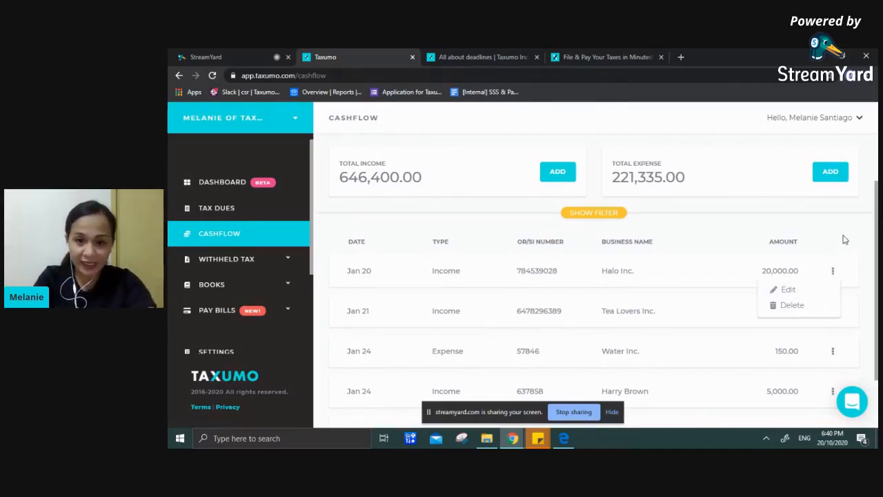
pyautogui.scroll(1, 875, 219)
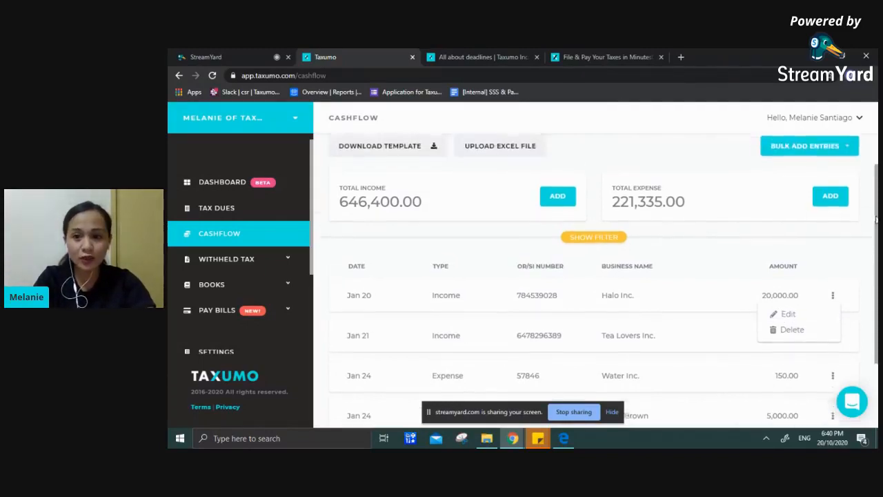
pyautogui.scroll(1, 875, 219)
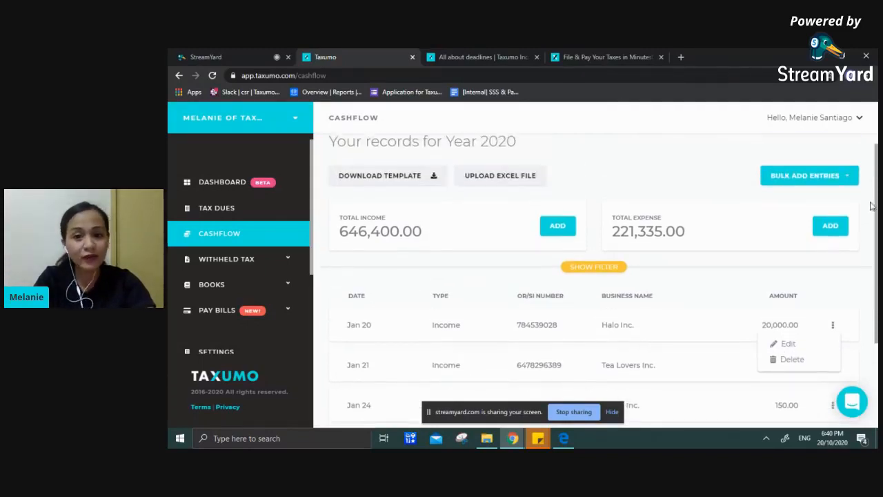
# Step: Filter the cashflow records by quarter, showing the 3rd Quarter of 2020 with all entry types
pyautogui.click(611, 272)
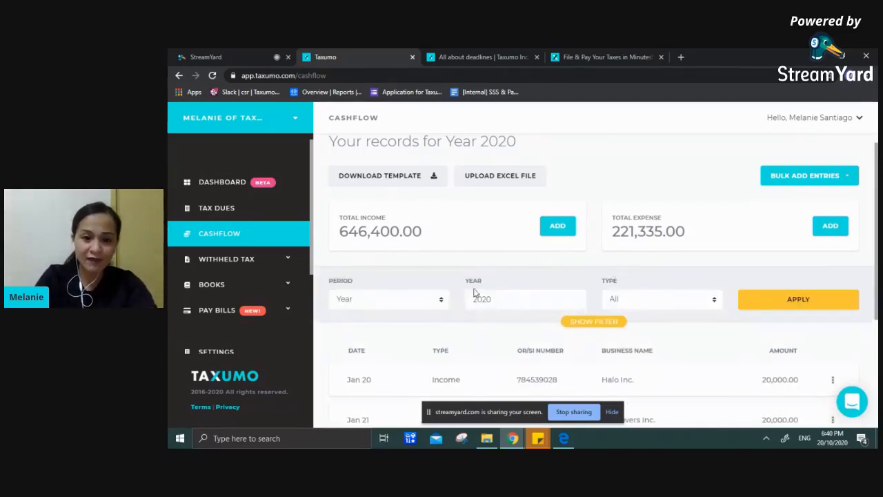
pyautogui.click(439, 302)
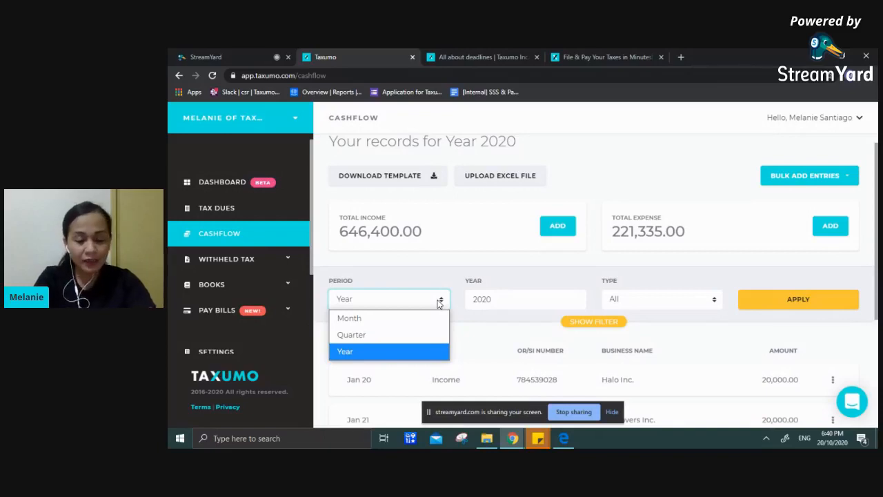
pyautogui.click(407, 336)
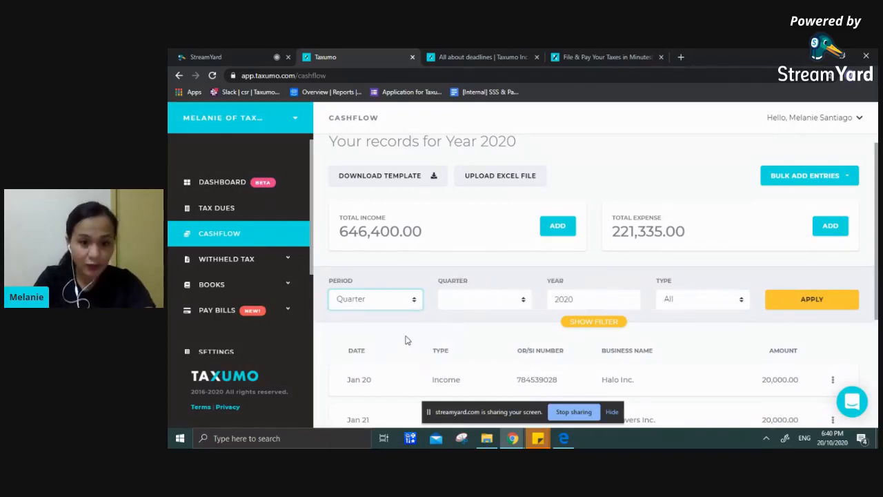
pyautogui.click(487, 305)
pyautogui.click(485, 355)
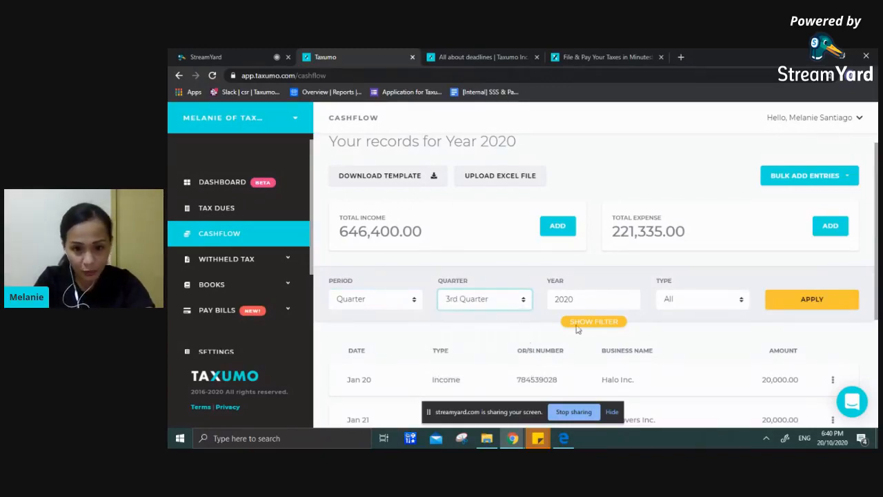
pyautogui.click(812, 299)
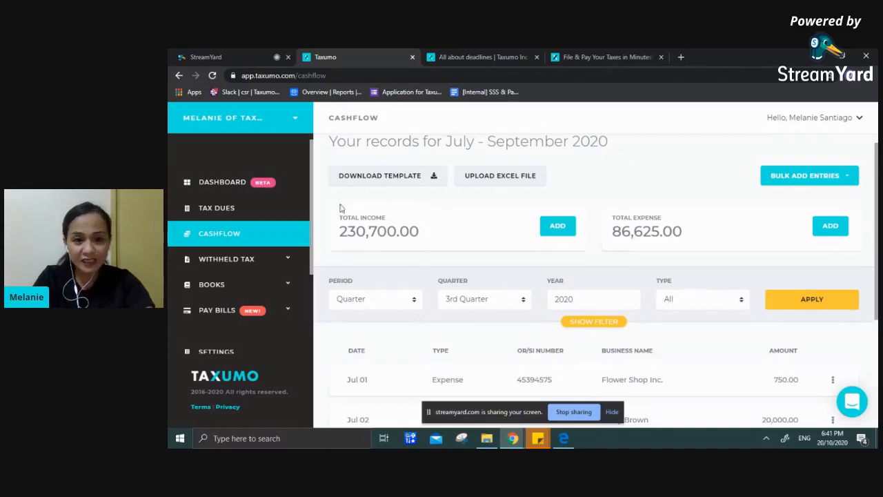
# Step: Look through the first six pages of the filtered third-quarter records and check the income and expense totals
pyautogui.moveTo(878, 196); pyautogui.dragTo(878, 289)
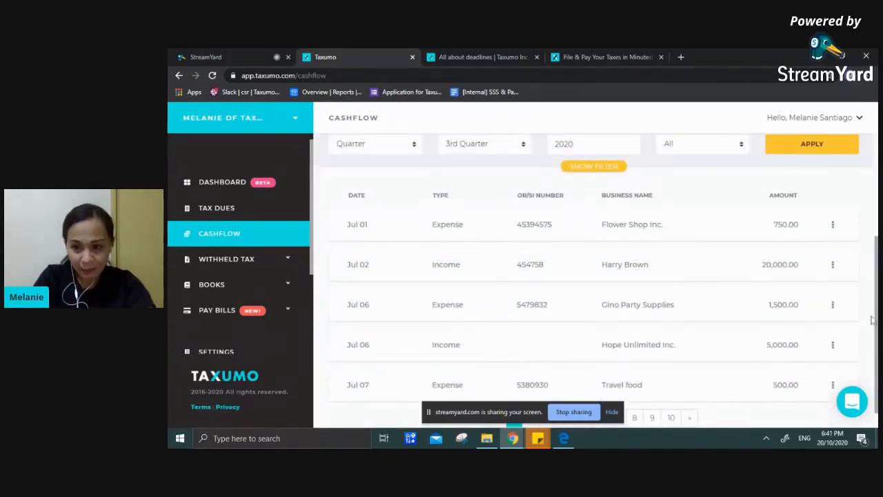
pyautogui.scroll(-1, 878, 311)
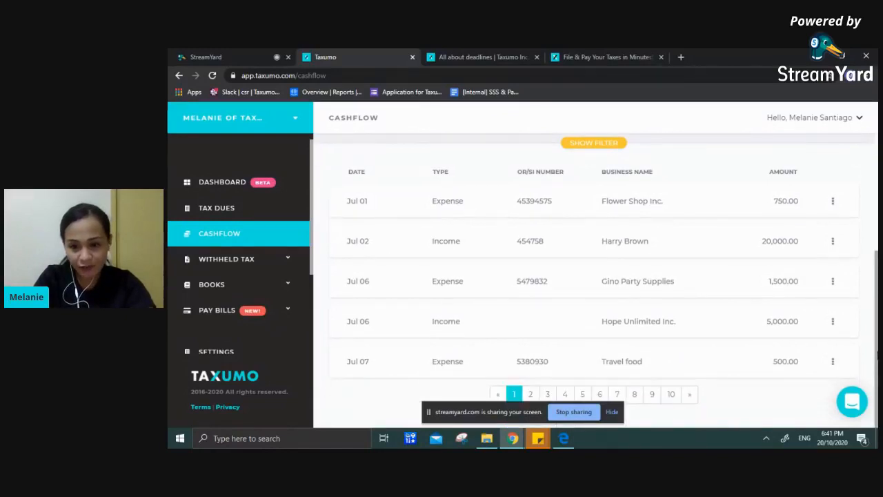
pyautogui.click(531, 393)
pyautogui.click(547, 393)
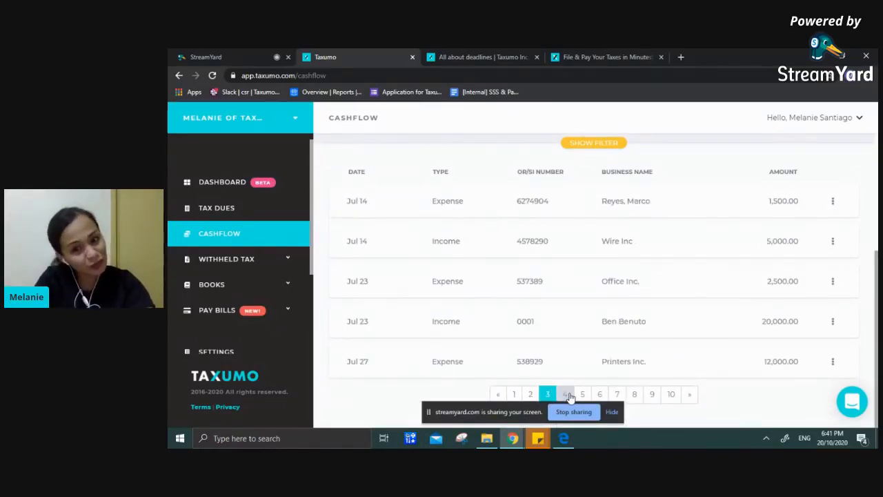
pyautogui.click(568, 394)
pyautogui.click(584, 394)
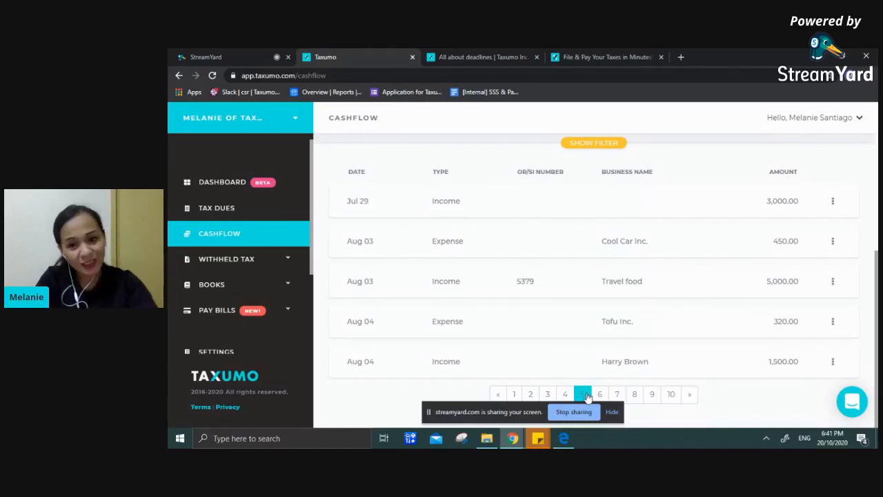
pyautogui.click(600, 394)
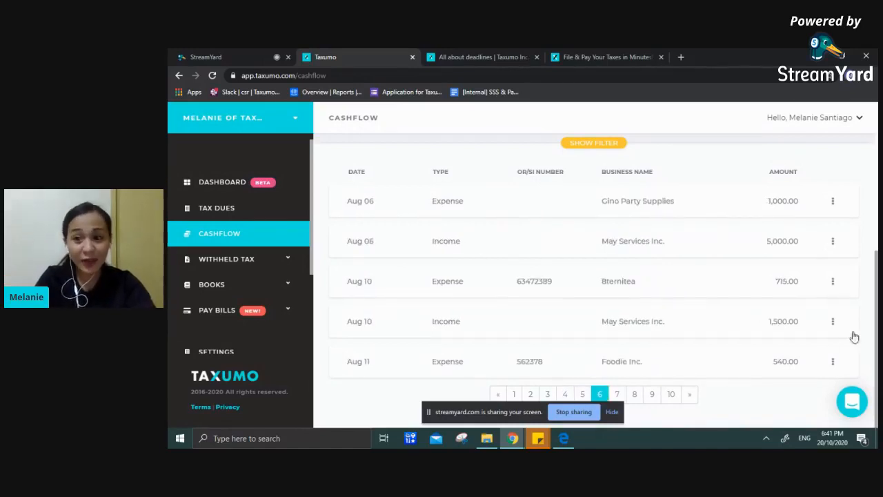
pyautogui.moveTo(878, 334); pyautogui.dragTo(878, 216)
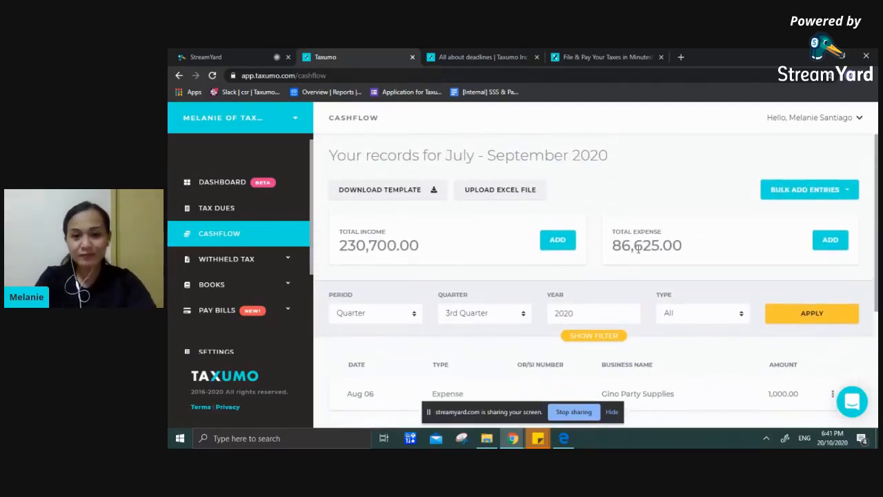
# Step: Open the tax dues and look over the current filings for percentage and income tax returns
pyautogui.click(215, 209)
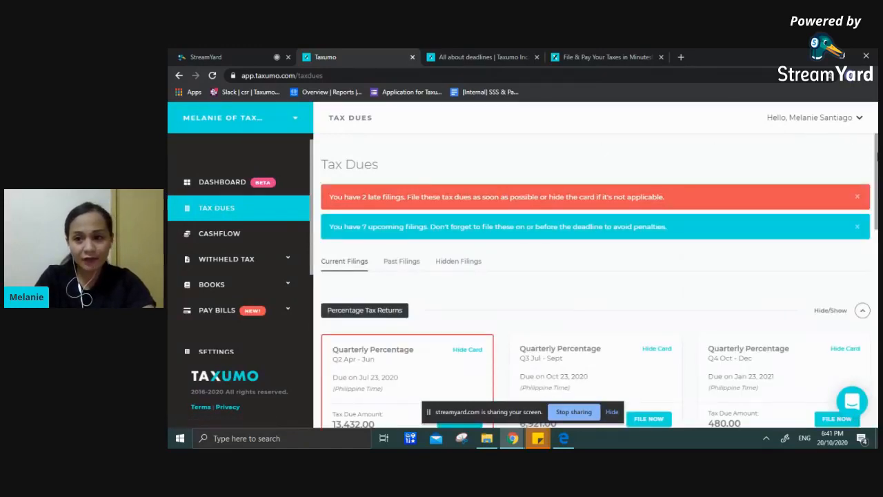
pyautogui.moveTo(878, 158); pyautogui.dragTo(878, 169)
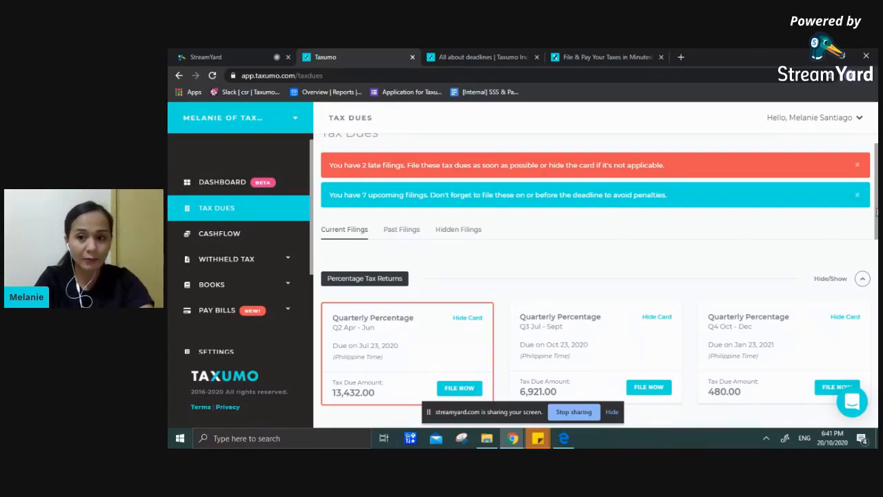
pyautogui.moveTo(877, 213); pyautogui.dragTo(878, 243)
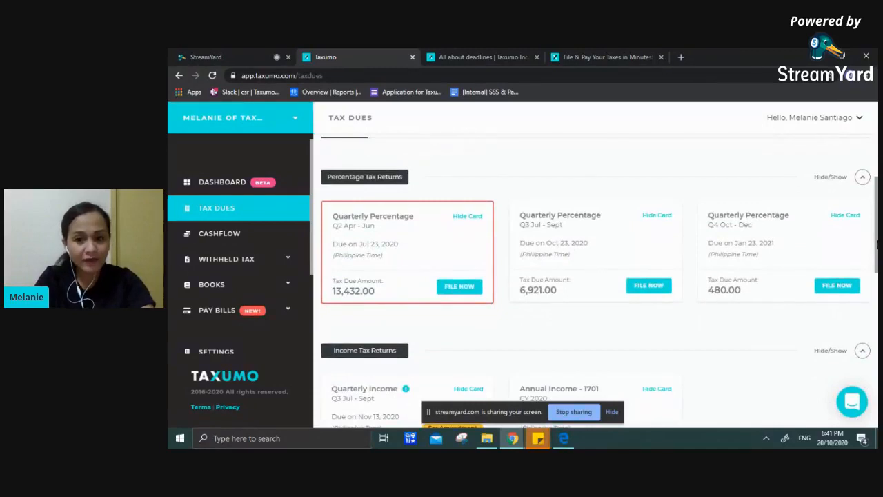
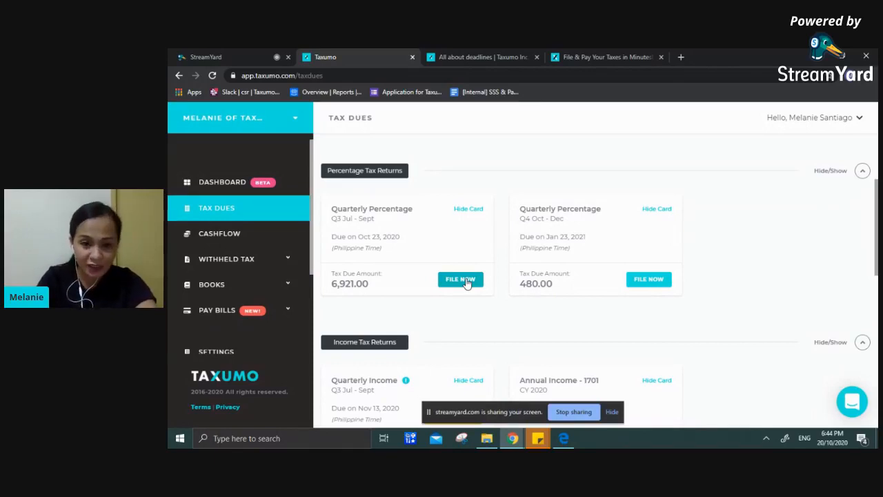
# Step: Start filing the Q3 Jul - Sept quarterly percentage tax, review the previous payment details, and dismiss the session expiry notice
pyautogui.click(467, 281)
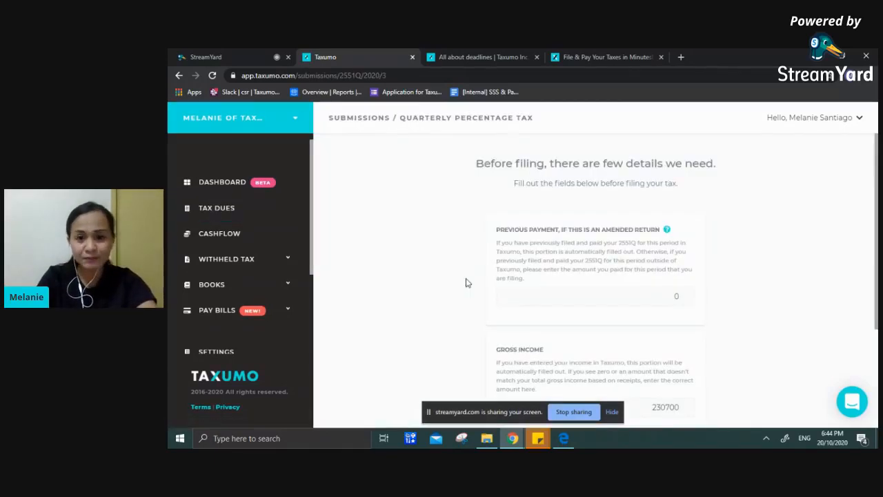
pyautogui.moveTo(878, 204); pyautogui.dragTo(878, 252)
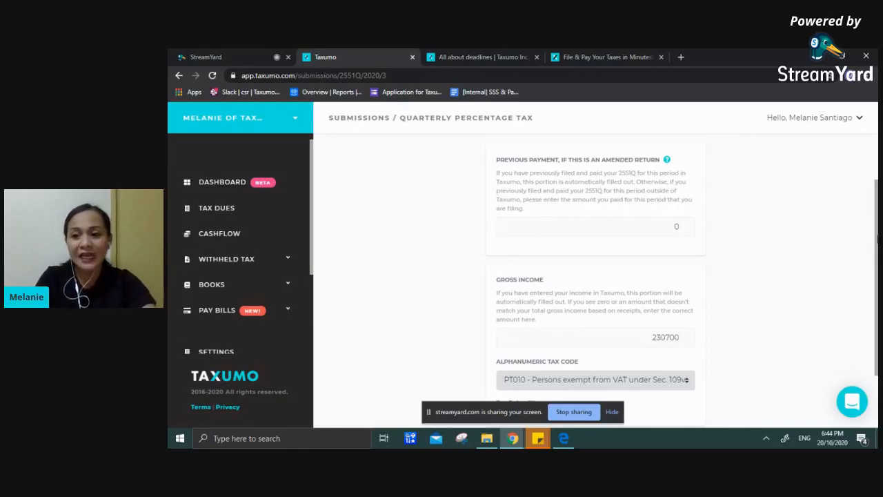
pyautogui.moveTo(879, 241); pyautogui.dragTo(879, 246)
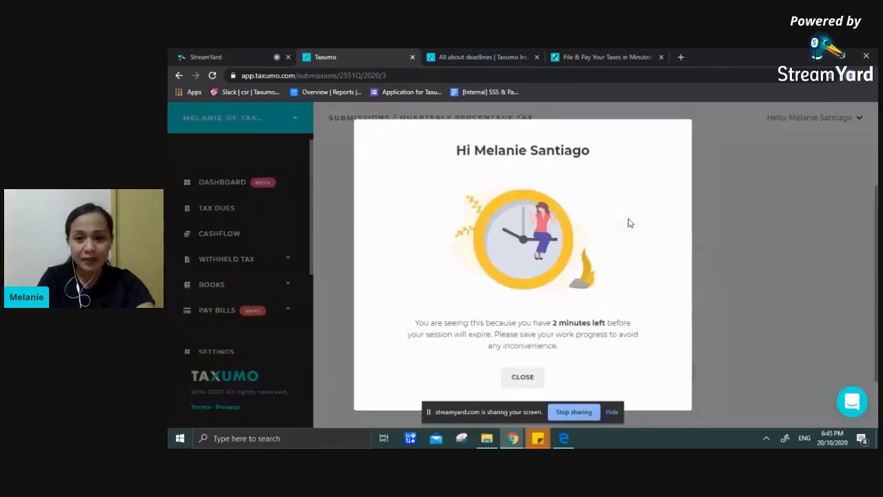
pyautogui.click(521, 378)
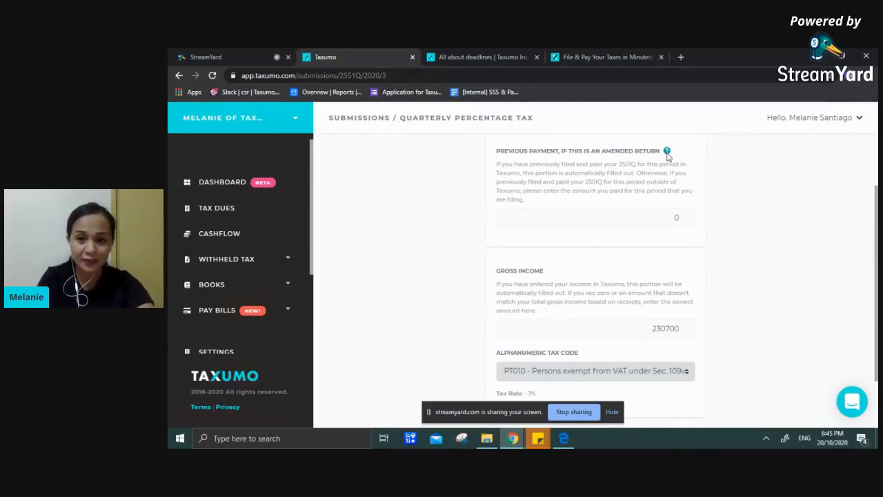
pyautogui.moveTo(667, 156)
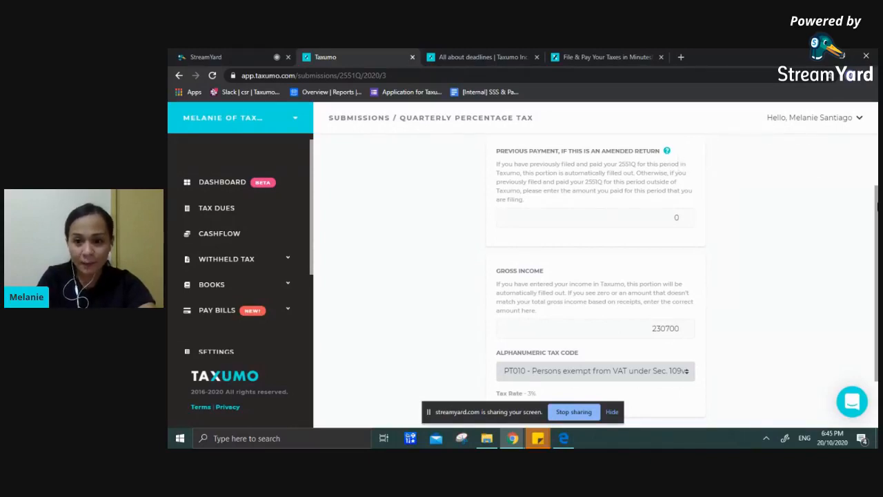
# Step: Examine the prefilled gross income amount and alphanumeric tax code in the pre-filing details without changing them
pyautogui.moveTo(879, 207); pyautogui.dragTo(878, 255)
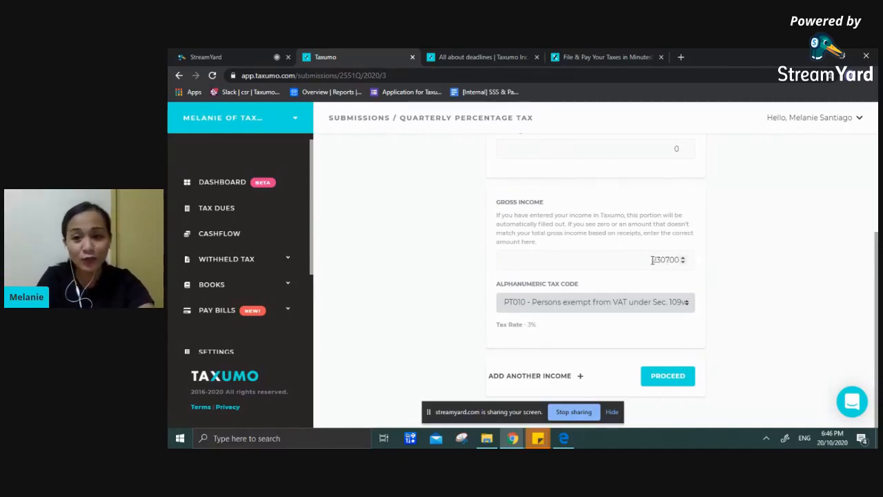
pyautogui.moveTo(653, 260); pyautogui.dragTo(682, 262)
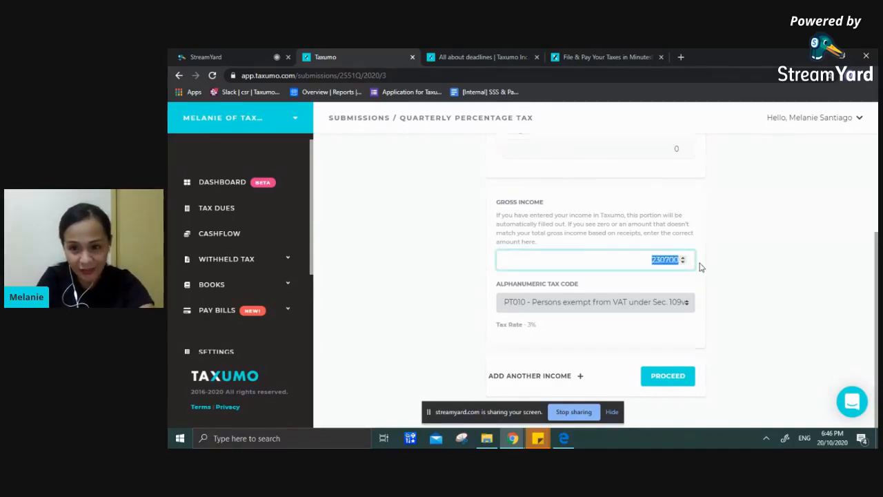
pyautogui.click(701, 267)
pyautogui.click(684, 261)
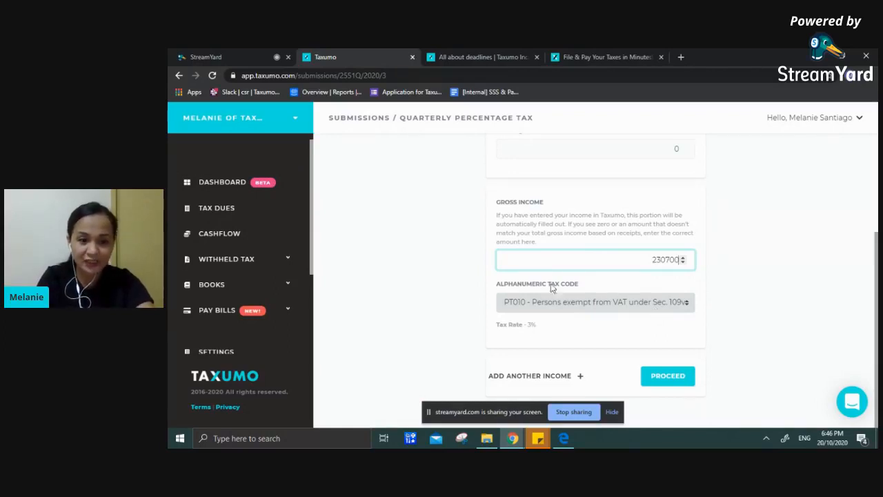
pyautogui.moveTo(312, 266); pyautogui.dragTo(314, 309)
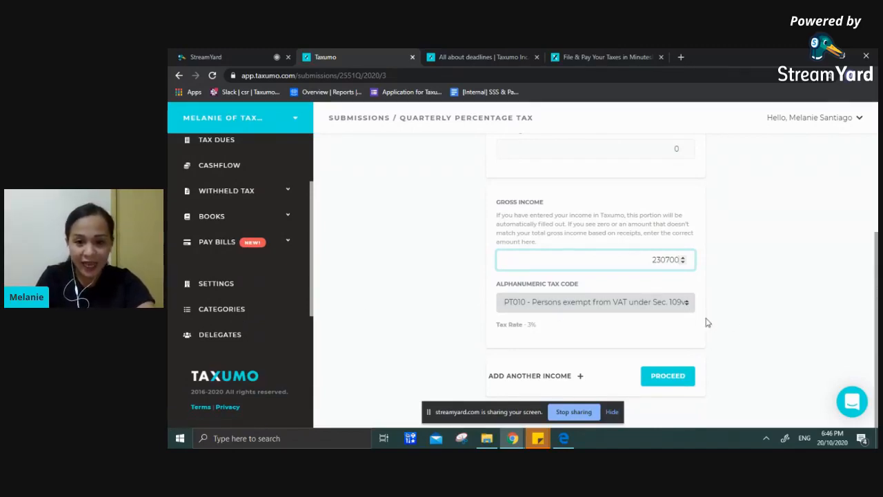
# Step: Proceed to the 2551Q - Q3 2020 form and review its background information, tax dues, and tax credits
pyautogui.click(655, 378)
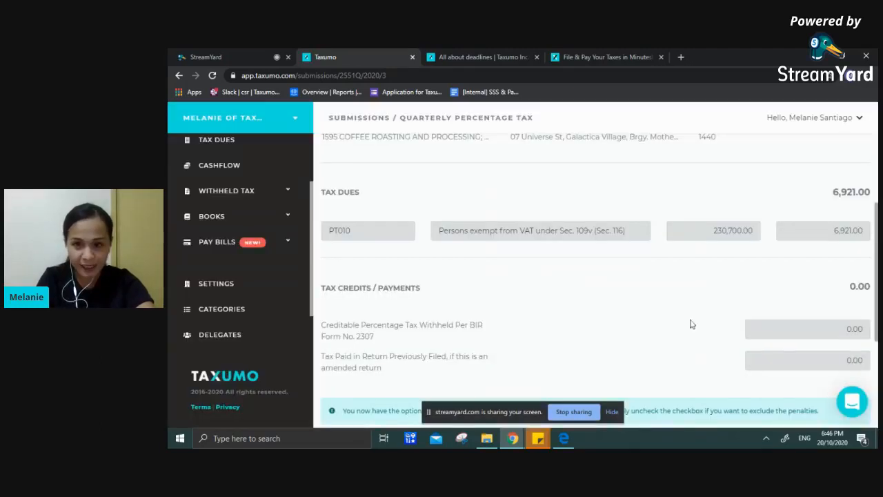
pyautogui.scroll(4, 878, 155)
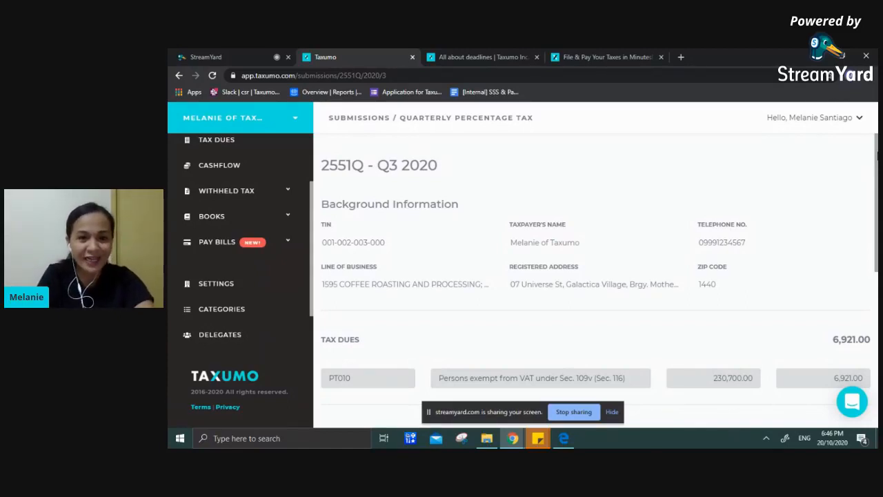
pyautogui.scroll(-1, 600, 280)
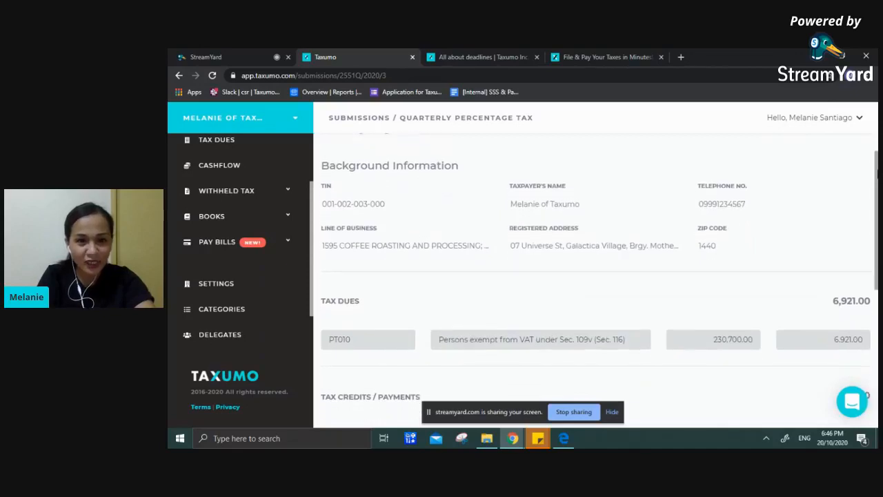
pyautogui.scroll(-1, 599, 283)
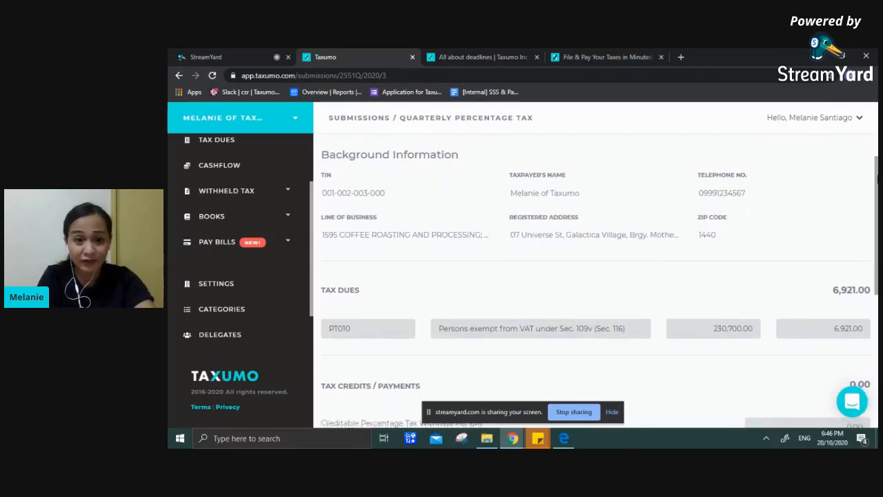
pyautogui.moveTo(878, 185); pyautogui.dragTo(878, 187)
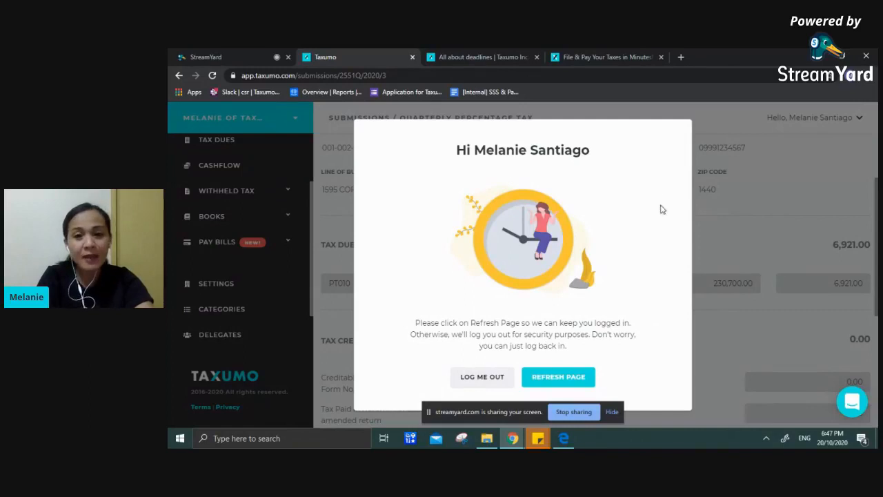
# Step: Refresh the page to stay logged in, proceed to the 2551Q form again, and review its tax dues section
pyautogui.click(556, 378)
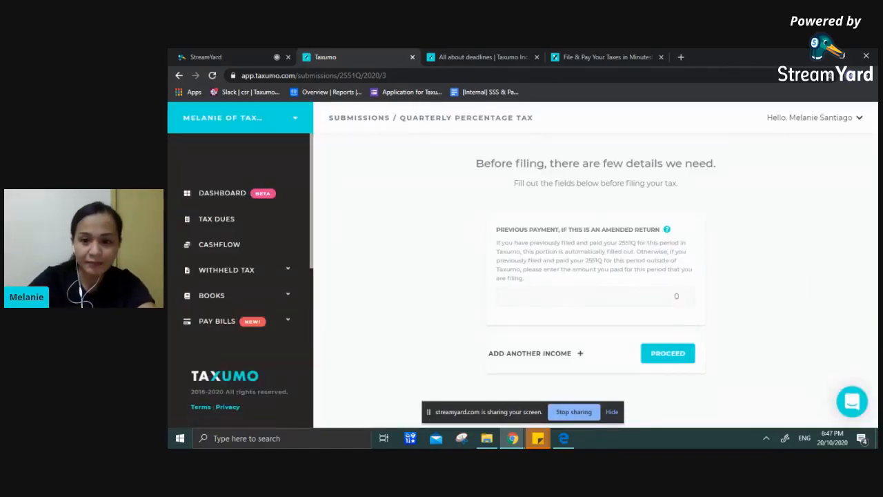
pyautogui.click(669, 353)
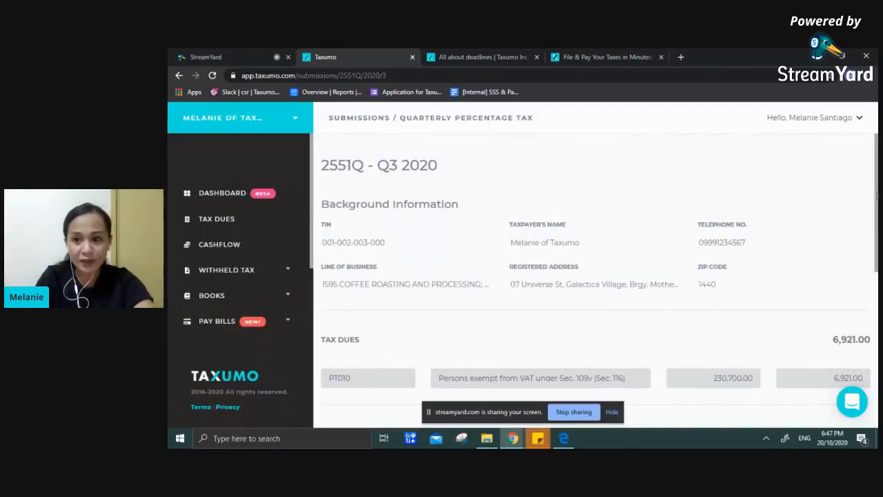
pyautogui.moveTo(878, 196); pyautogui.dragTo(879, 235)
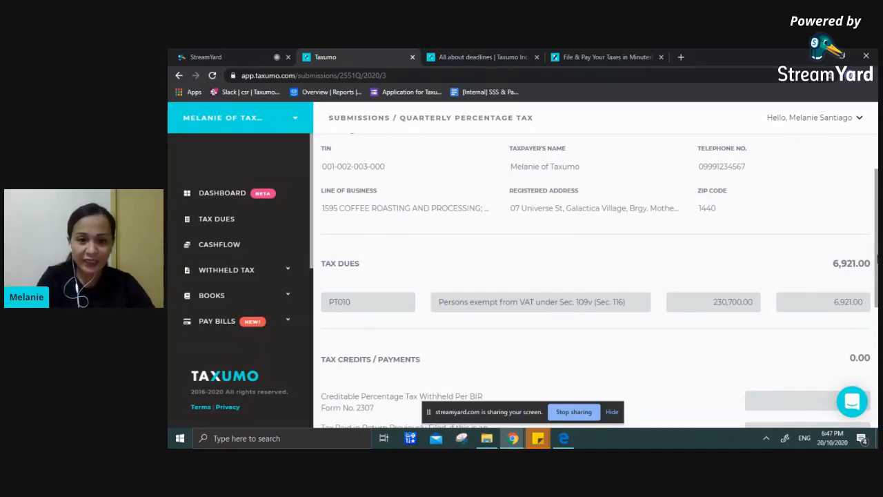
# Step: Review the tax credits and penalties on the 2551Q form, twice excluding the automatic penalty and including it again
pyautogui.moveTo(878, 255); pyautogui.dragTo(878, 323)
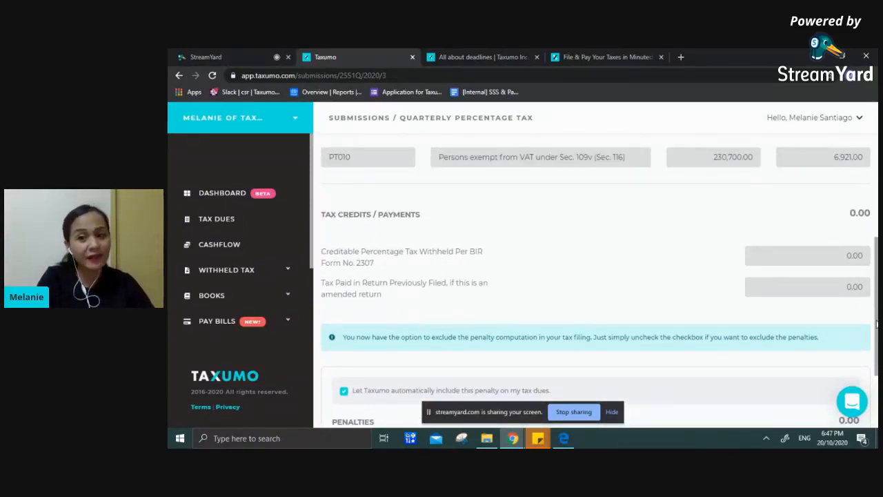
pyautogui.moveTo(878, 323); pyautogui.dragTo(878, 366)
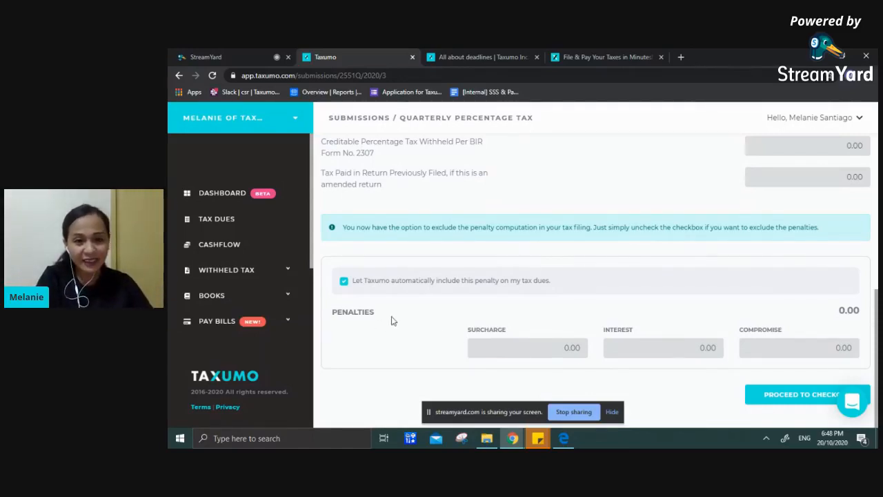
pyautogui.click(344, 281)
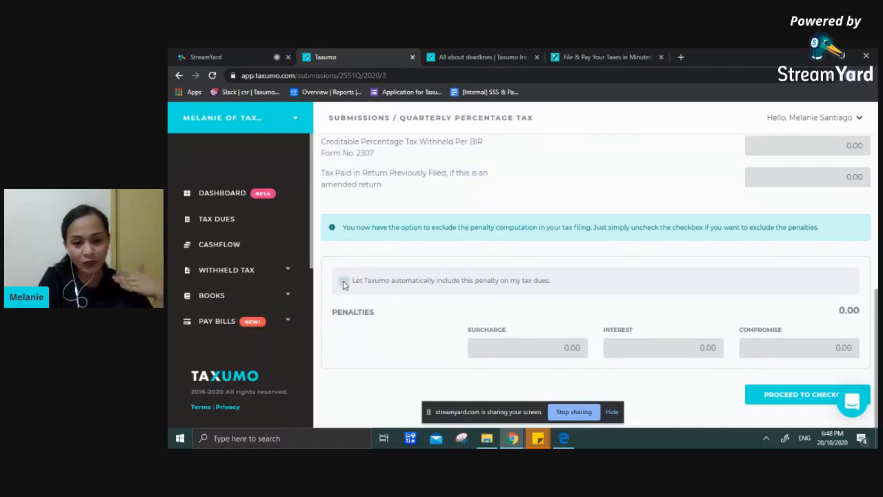
pyautogui.click(344, 281)
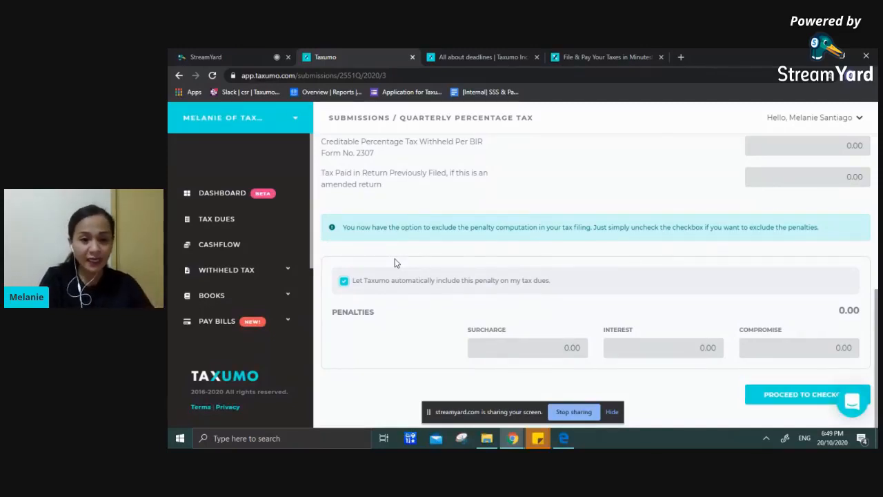
pyautogui.click(345, 285)
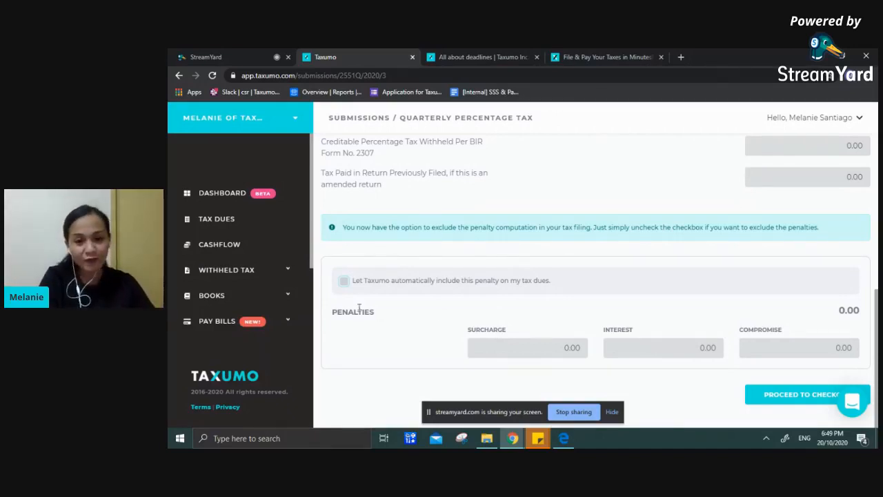
pyautogui.click(345, 281)
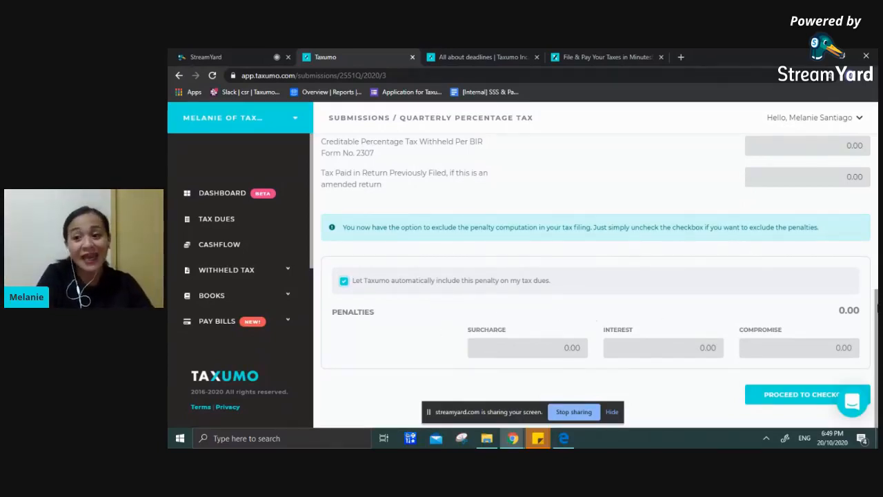
# Step: Proceed to checkout for Form 2551Q - 3rd Quarter 2020 and review the payment methods and order summary
pyautogui.moveTo(878, 308)
pyautogui.mouseDown()
pyautogui.moveTo(877, 214)
pyautogui.moveTo(877, 313)
pyautogui.mouseUp()
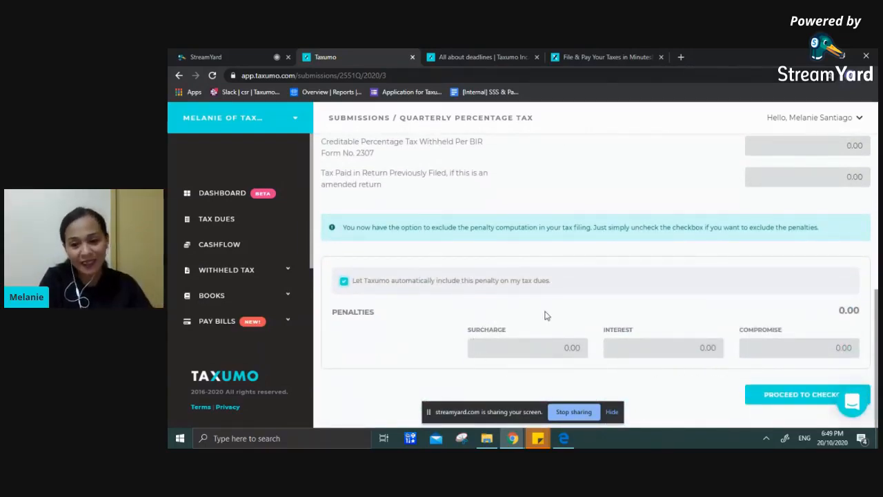
pyautogui.click(781, 399)
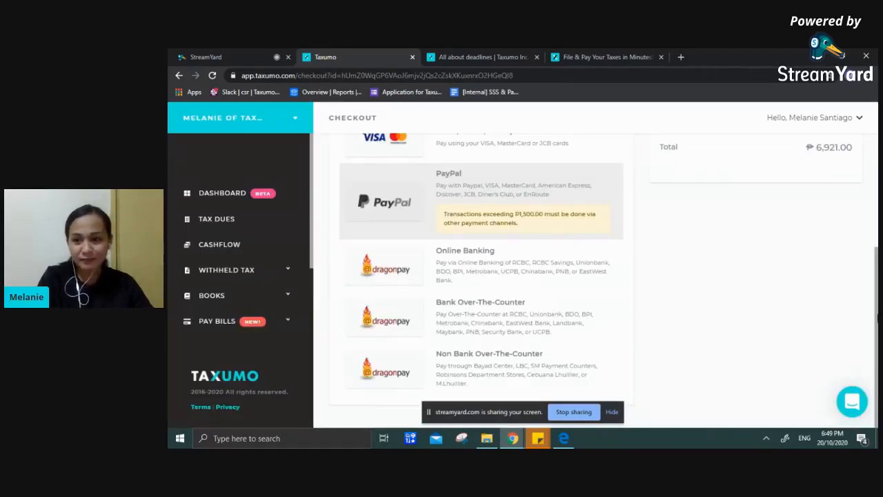
pyautogui.scroll(3, 878, 317)
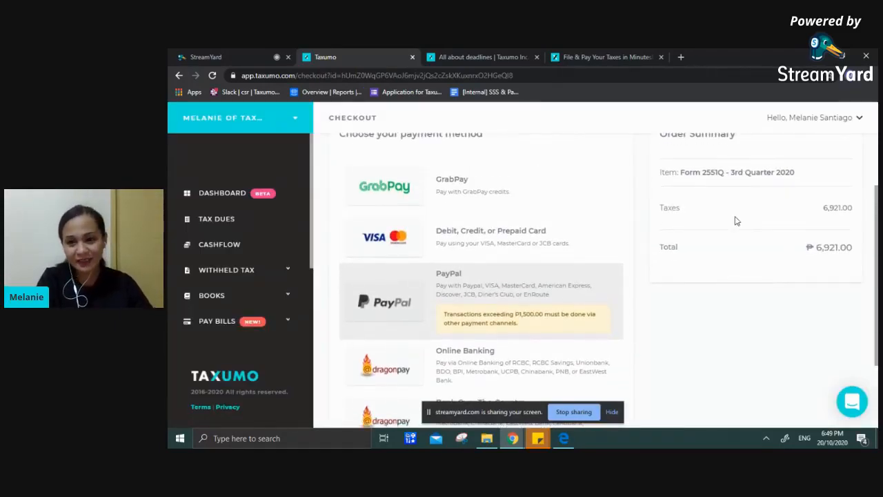
pyautogui.scroll(1, 878, 276)
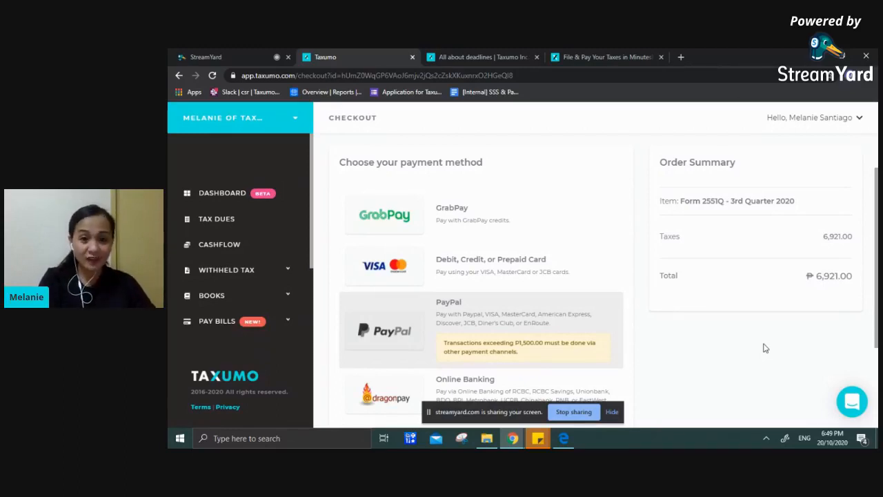
# Step: Select GrabPay, Debit, Credit, or Prepaid Card, and Online Banking in turn to compare their gateway fees
pyautogui.click(384, 216)
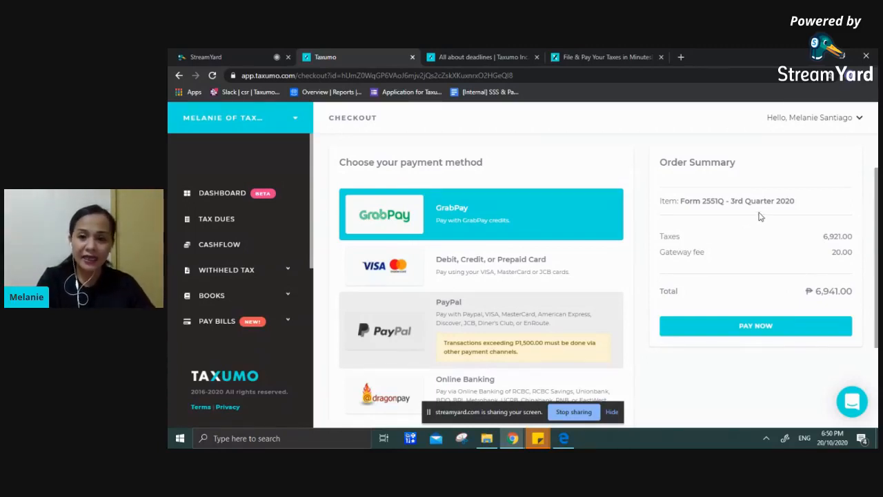
pyautogui.click(374, 269)
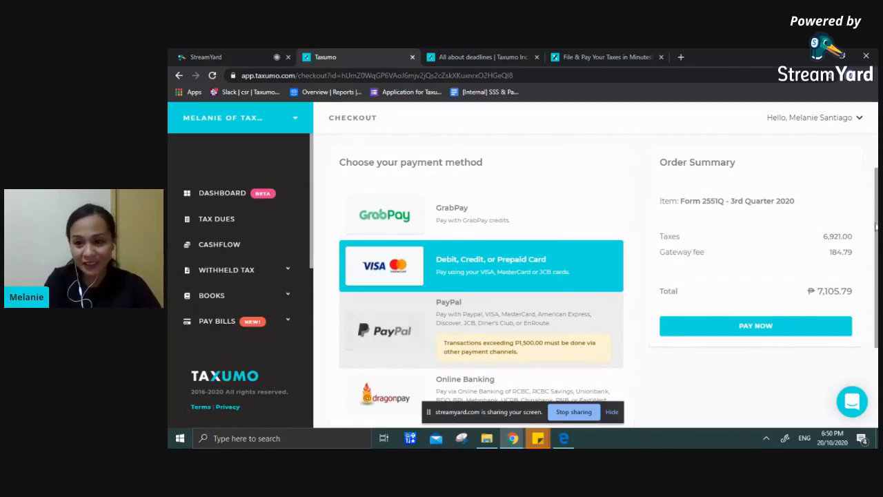
pyautogui.scroll(-1, 875, 238)
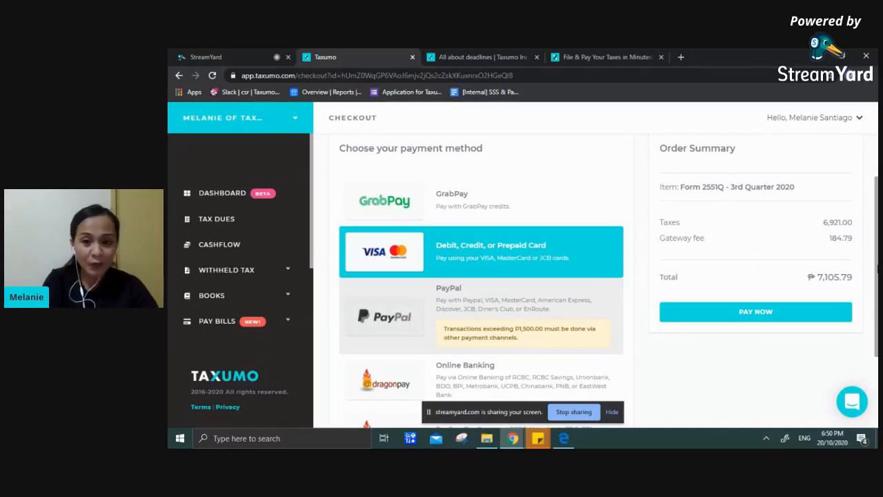
pyautogui.scroll(-1, 878, 269)
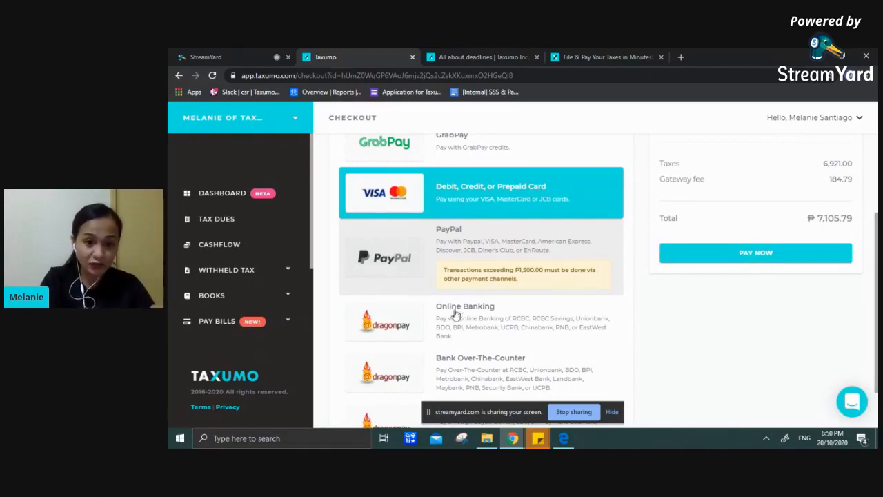
pyautogui.click(384, 330)
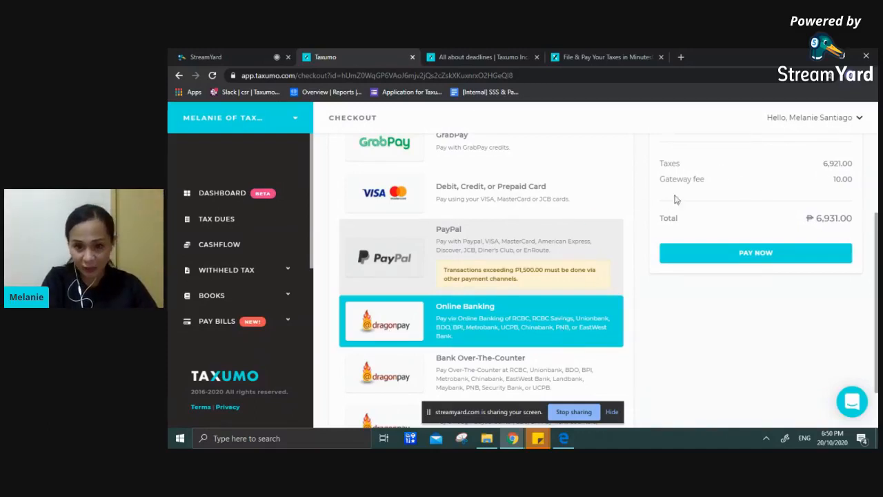
pyautogui.scroll(-1, 878, 283)
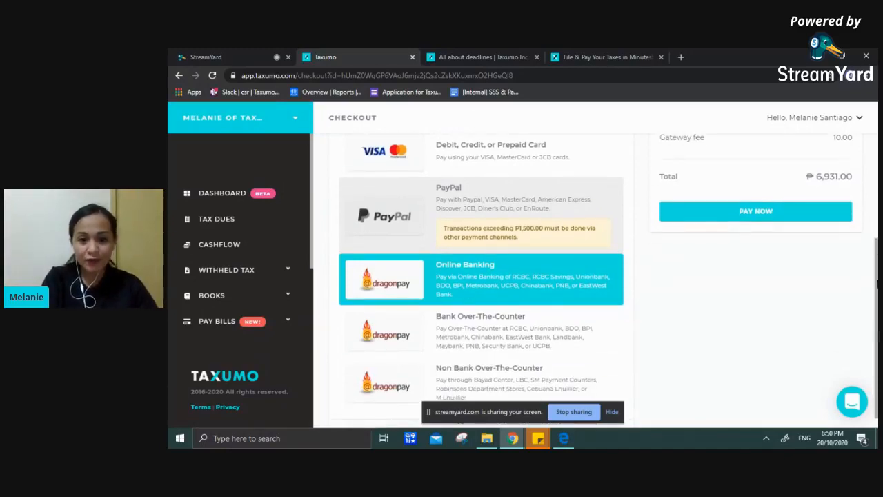
# Step: Select Bank Over-The-Counter and Non Bank Over-The-Counter in turn to check their gateway fees in the order summary
pyautogui.click(392, 338)
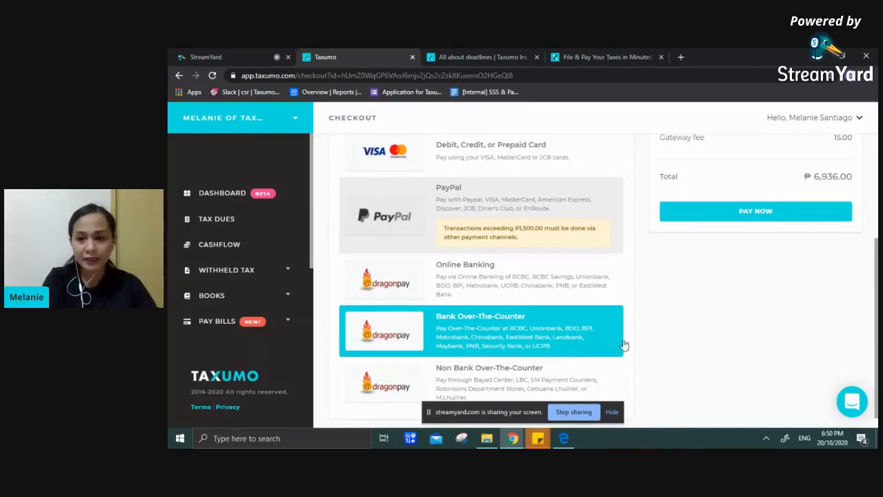
pyautogui.scroll(1, 878, 316)
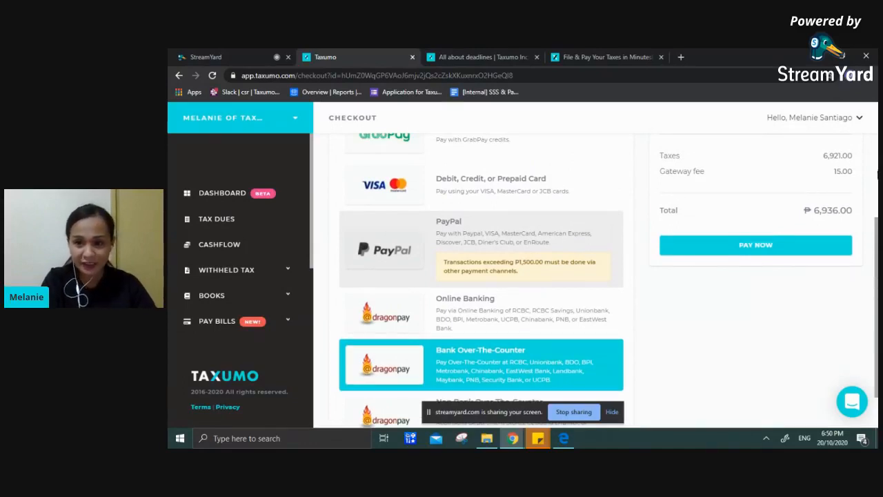
pyautogui.scroll(-1, 878, 238)
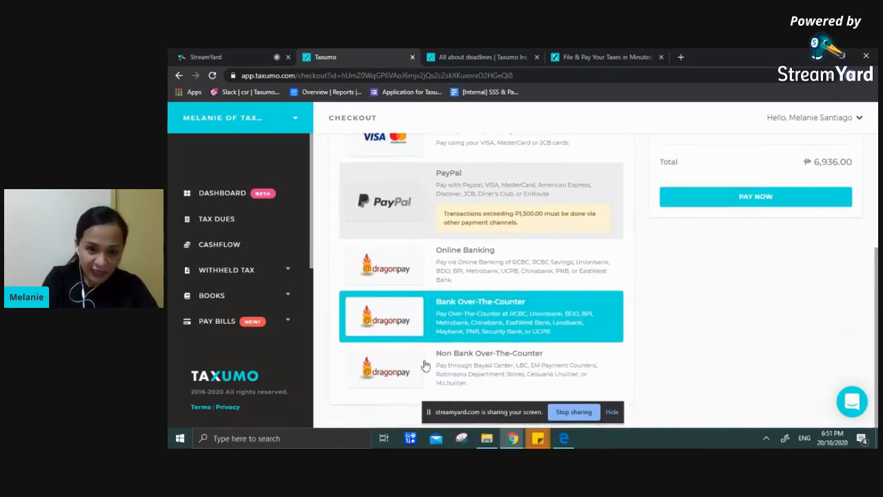
pyautogui.click(373, 377)
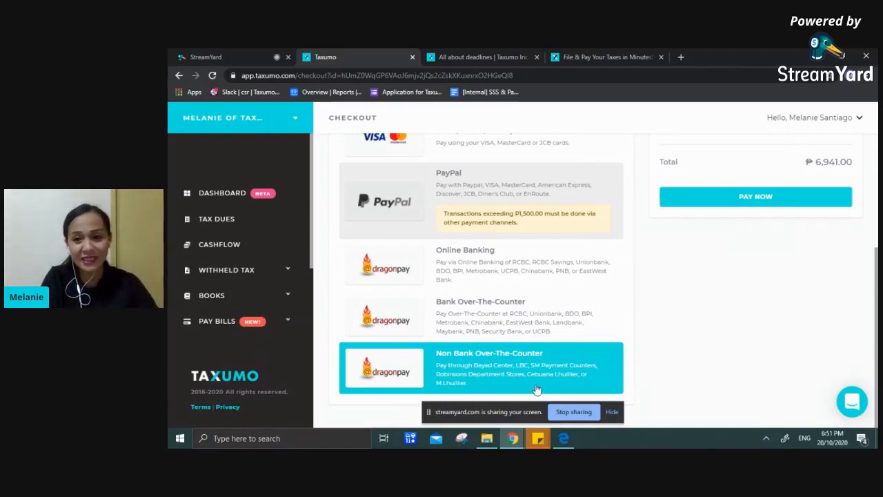
pyautogui.moveTo(878, 340); pyautogui.dragTo(878, 300)
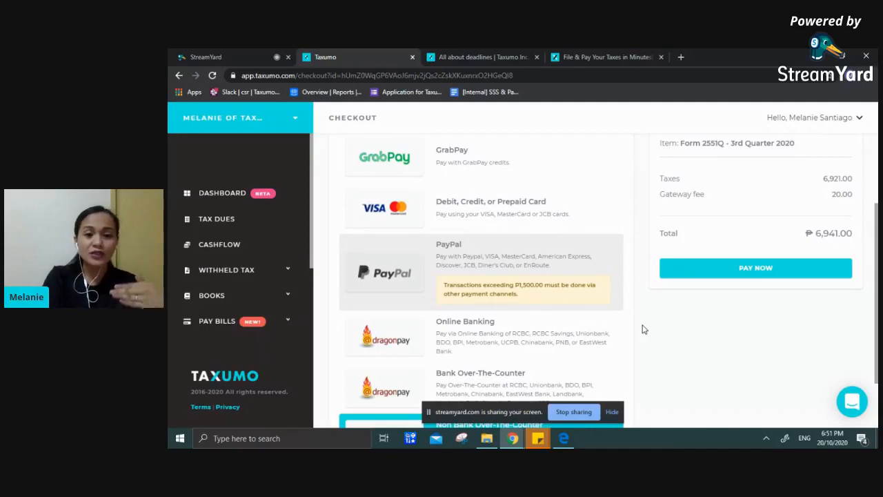
# Step: Choose Dragonpay Online Banking, continue to its payment page, and return to the checkout without paying
pyautogui.click(483, 341)
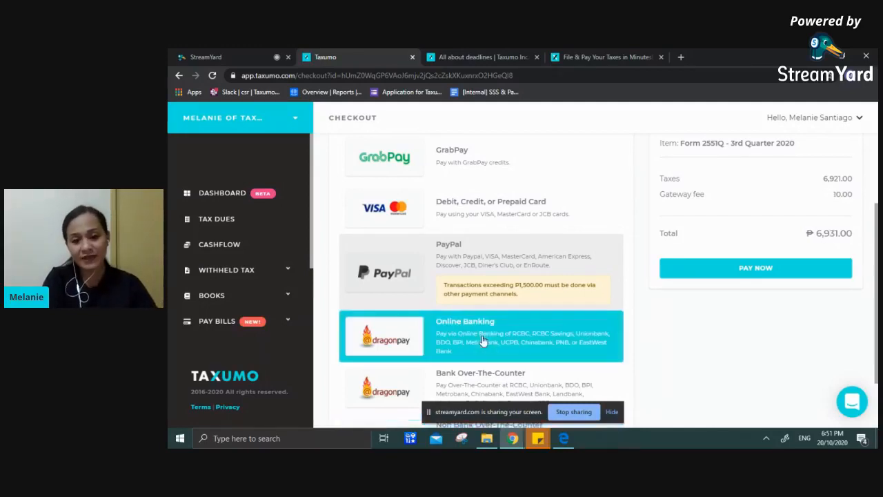
pyautogui.click(735, 270)
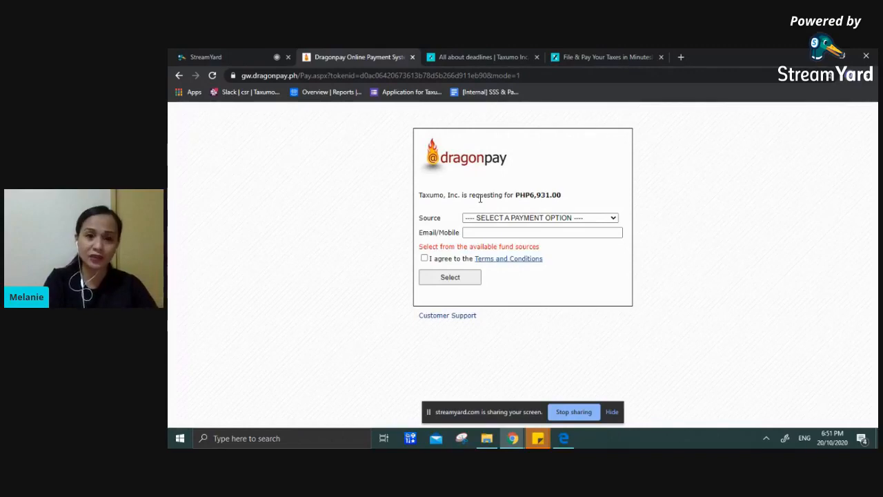
pyautogui.click(178, 77)
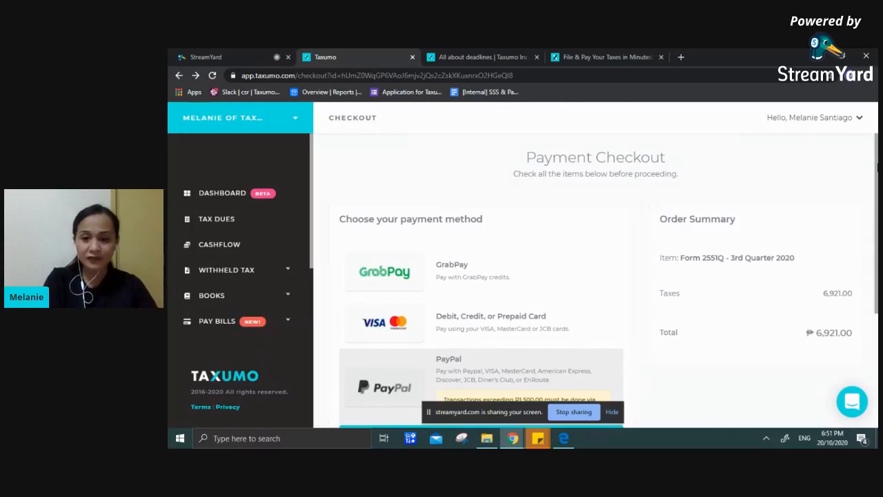
pyautogui.moveTo(879, 166); pyautogui.dragTo(878, 283)
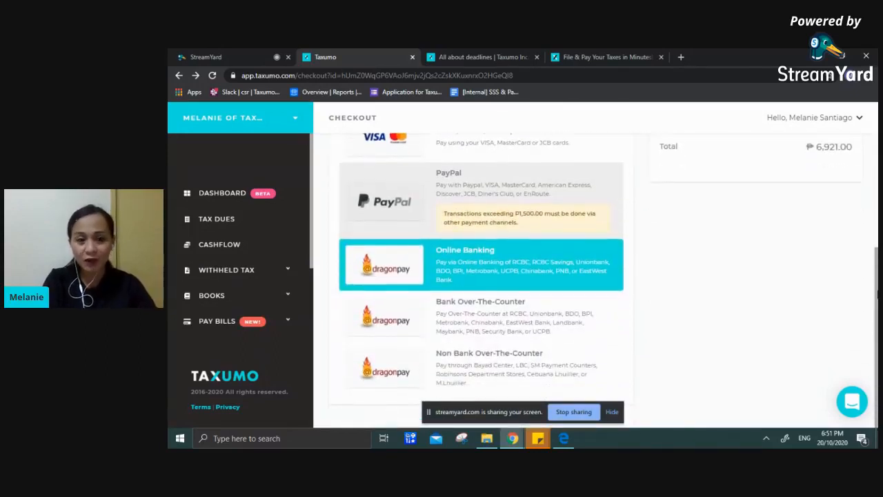
# Step: Open the past filings under Tax Dues and review the status of the 2020 filings, including Form 2551Q (Q3, 2020)
pyautogui.click(214, 222)
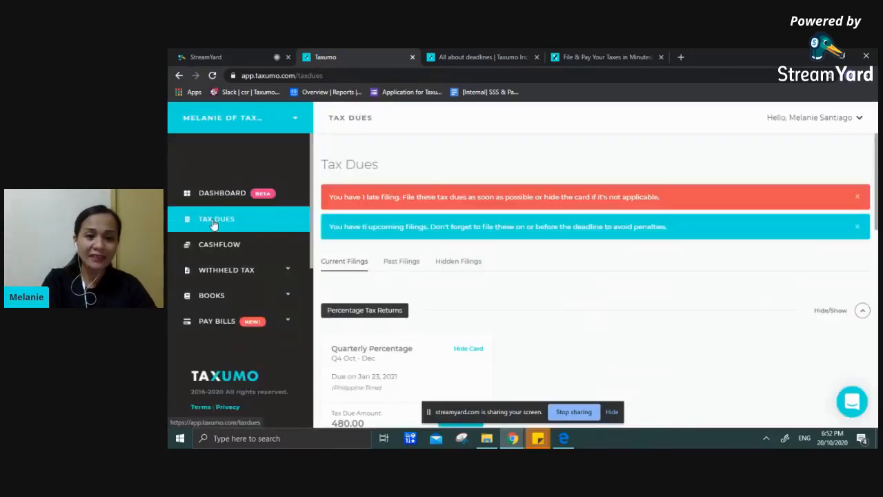
pyautogui.click(396, 265)
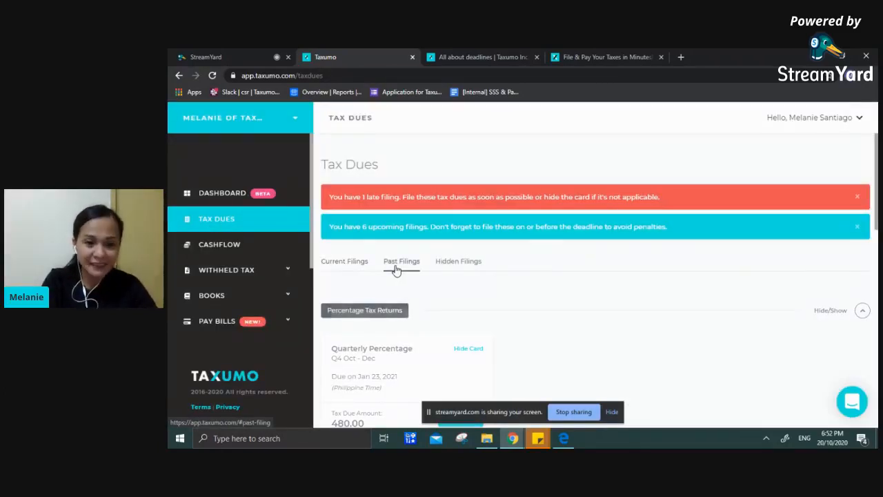
pyautogui.scroll(-3, 878, 221)
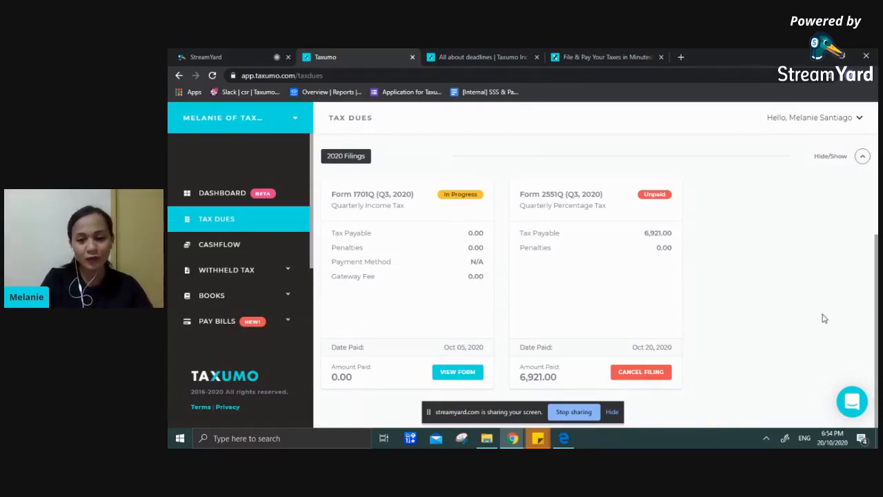
# Step: View the support chat's messaging options, switch to the Taxumo website's home page, and end the screen share
pyautogui.click(853, 405)
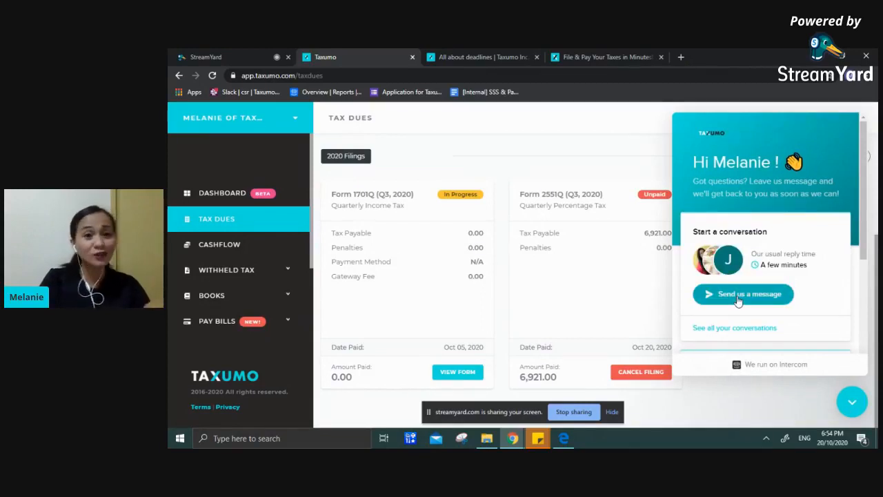
pyautogui.click(613, 59)
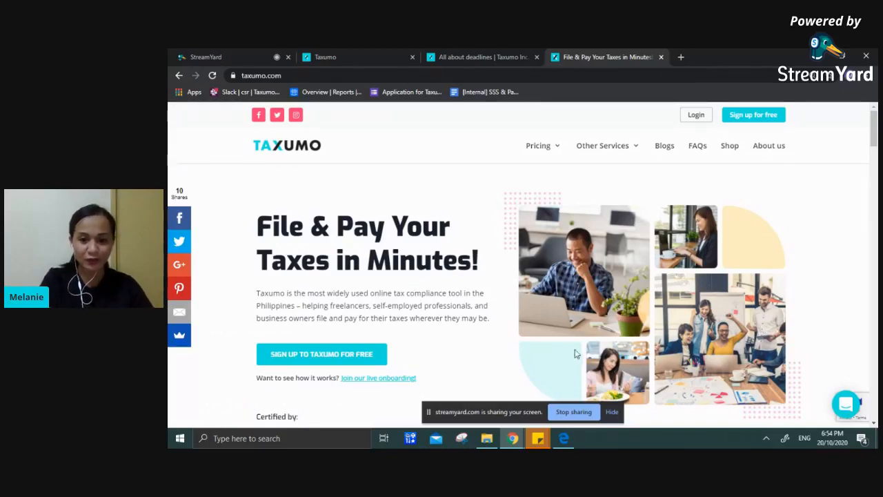
pyautogui.click(574, 412)
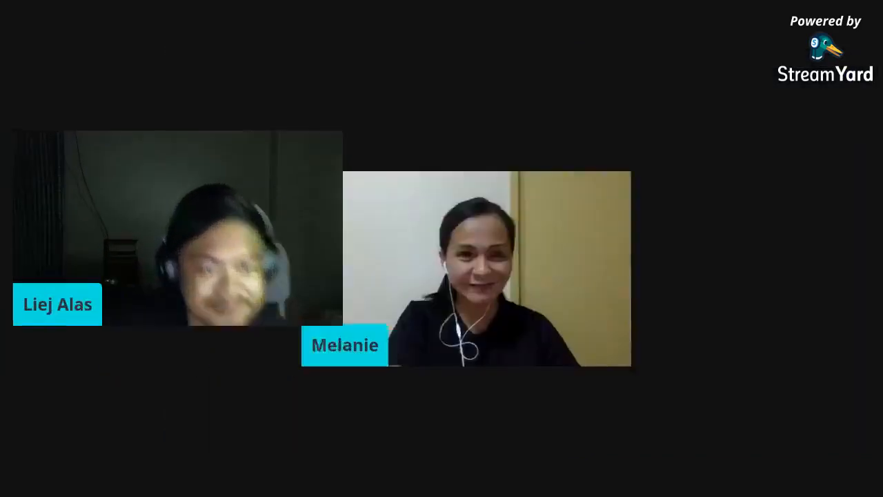